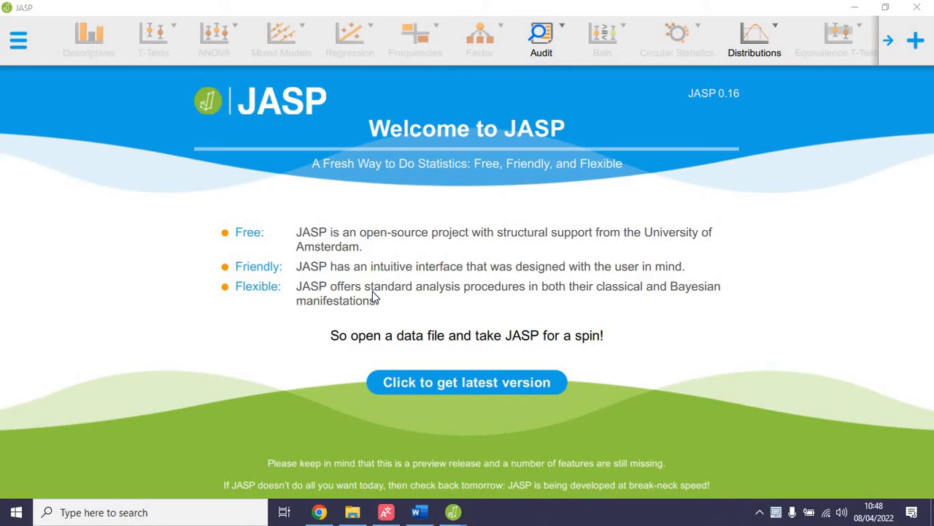
Step: Open the data set "data uji proporsi" from the spss folder on drive D
click(18, 42)
click(37, 86)
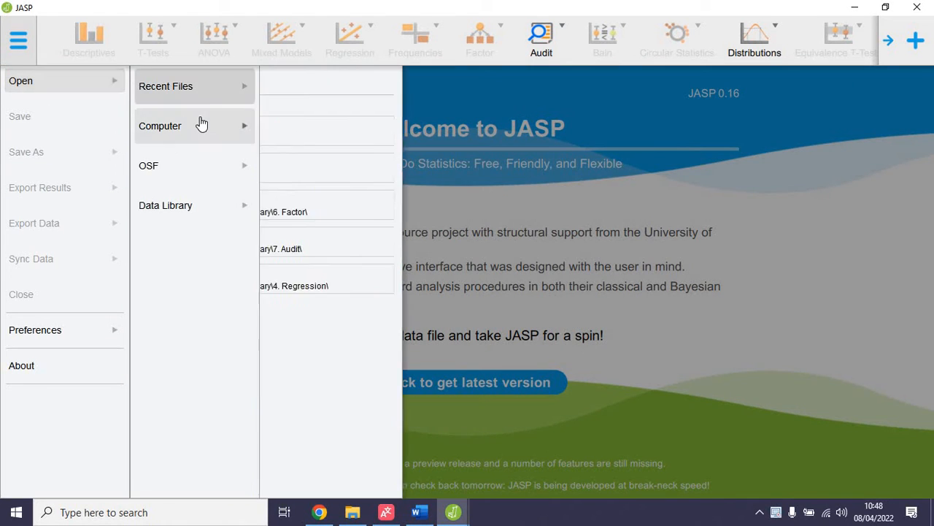
click(203, 126)
click(306, 166)
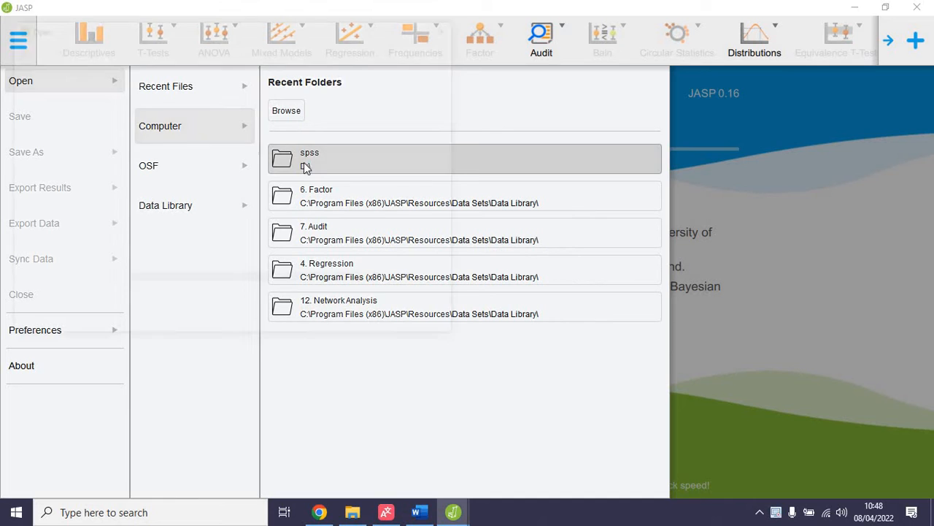
scroll(357, 198, down, 1)
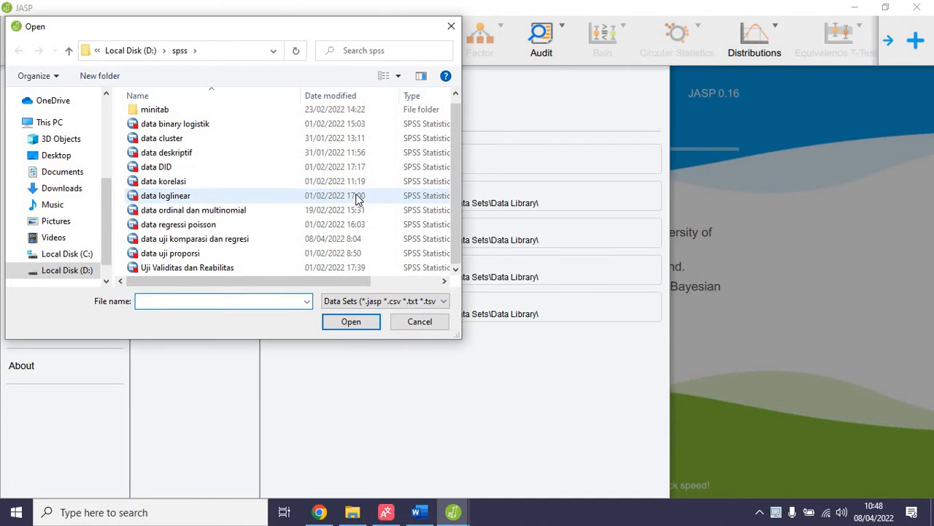
click(354, 253)
click(351, 321)
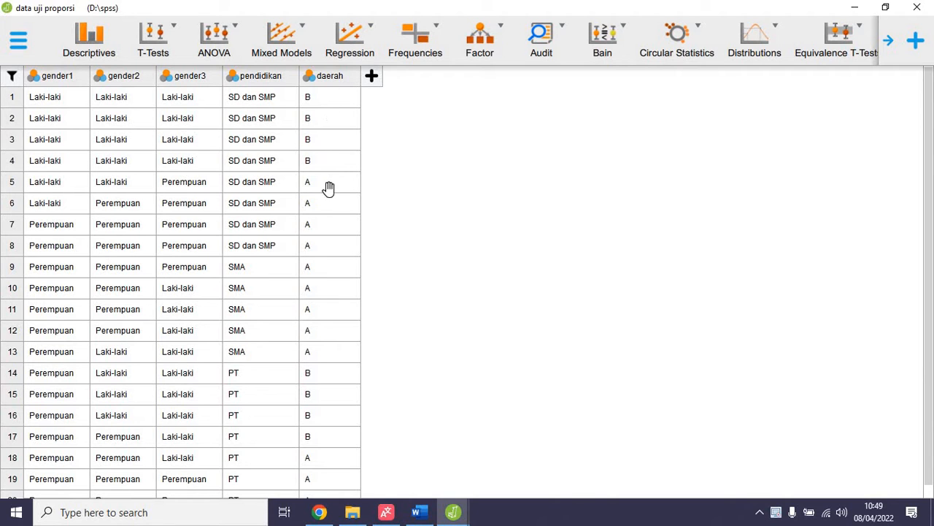
Step: Create a classical binomial test with gender1 as the tested variable
click(435, 44)
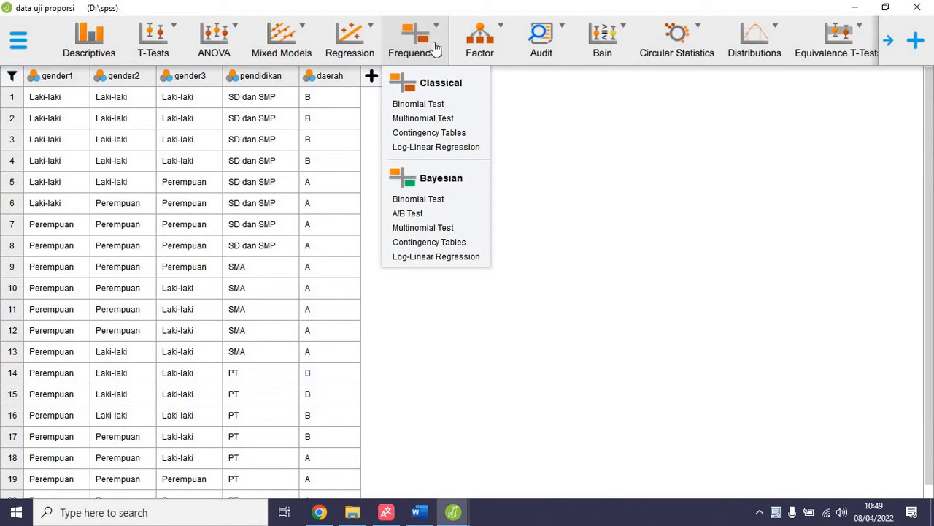
click(420, 104)
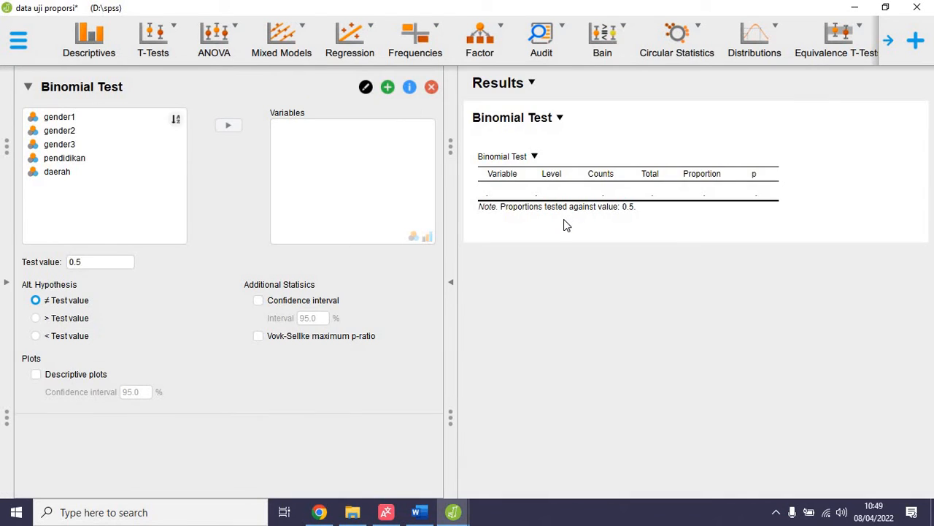
click(58, 119)
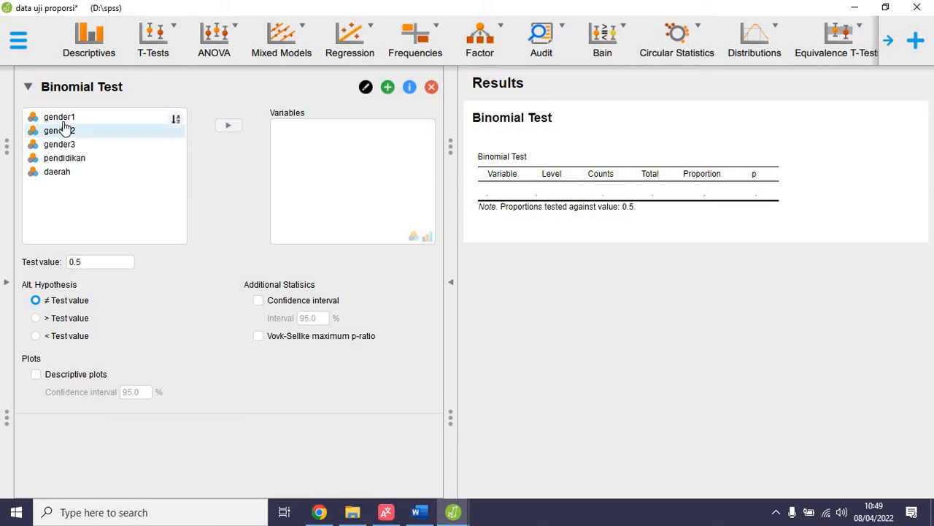
click(229, 126)
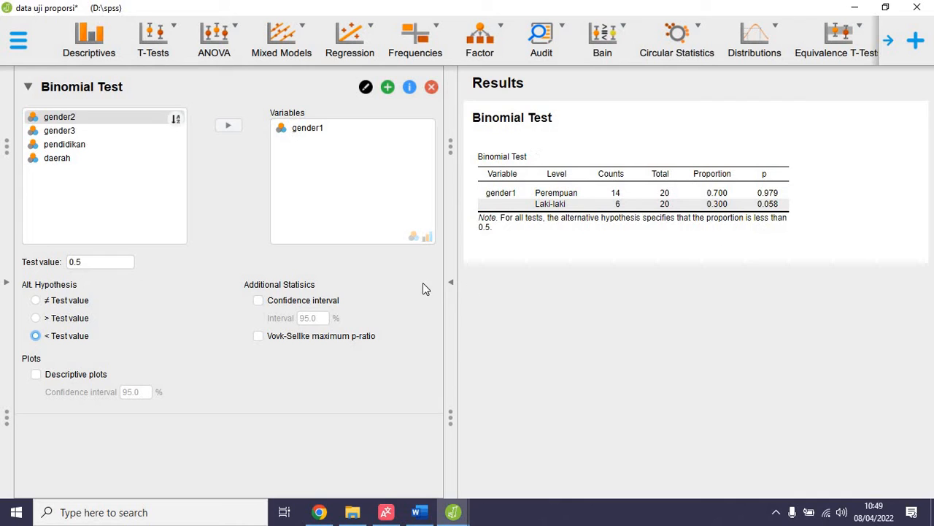
Step: Preview the binomial test's confidence interval, turn it off again, and add gender3 to the tested variables
click(261, 302)
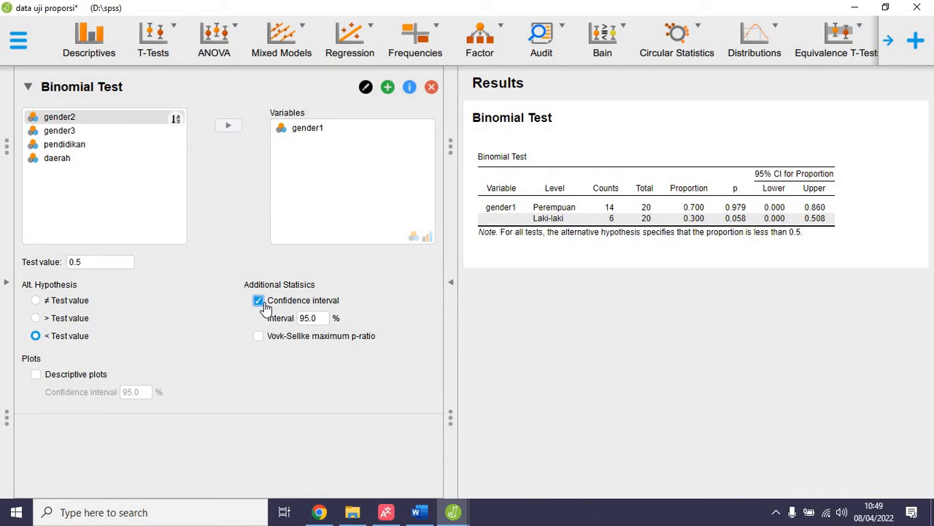
click(260, 301)
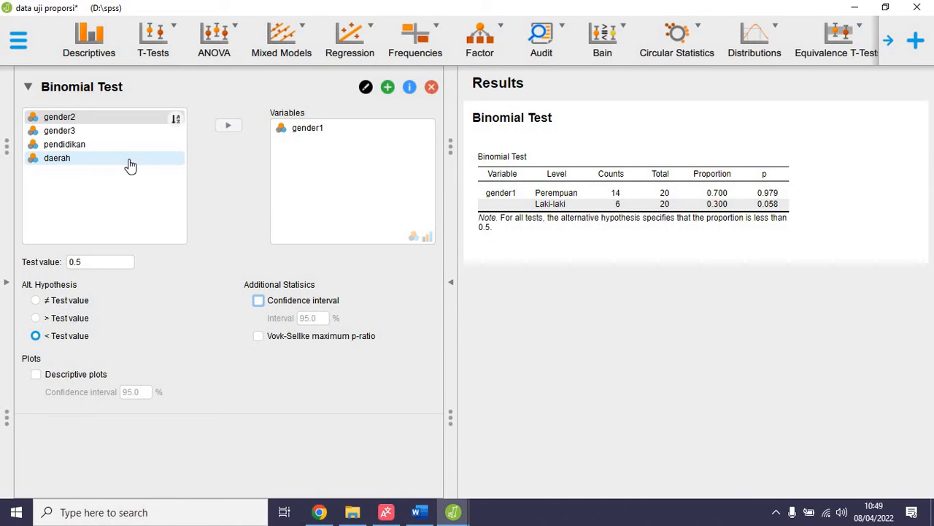
click(76, 135)
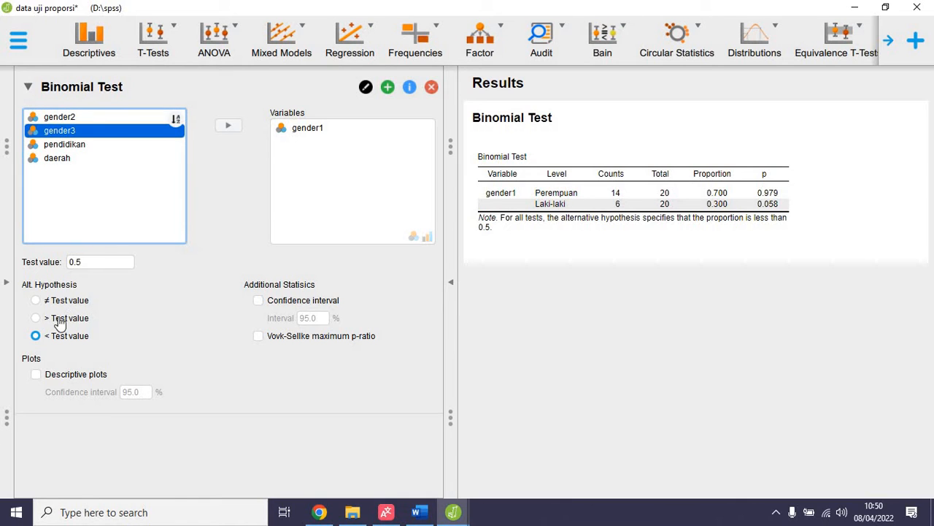
click(229, 127)
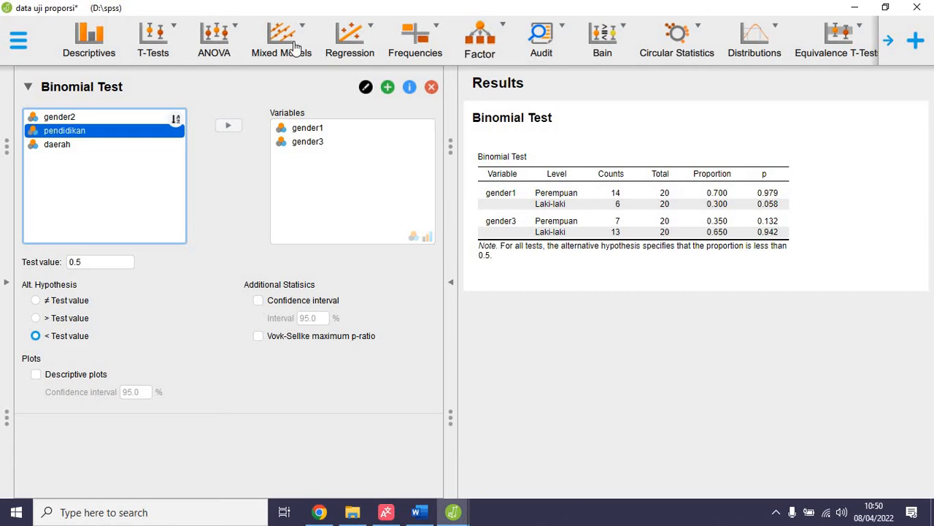
Step: Add a classical multinomial test with pendidikan as the factor and include its descriptives table
click(435, 37)
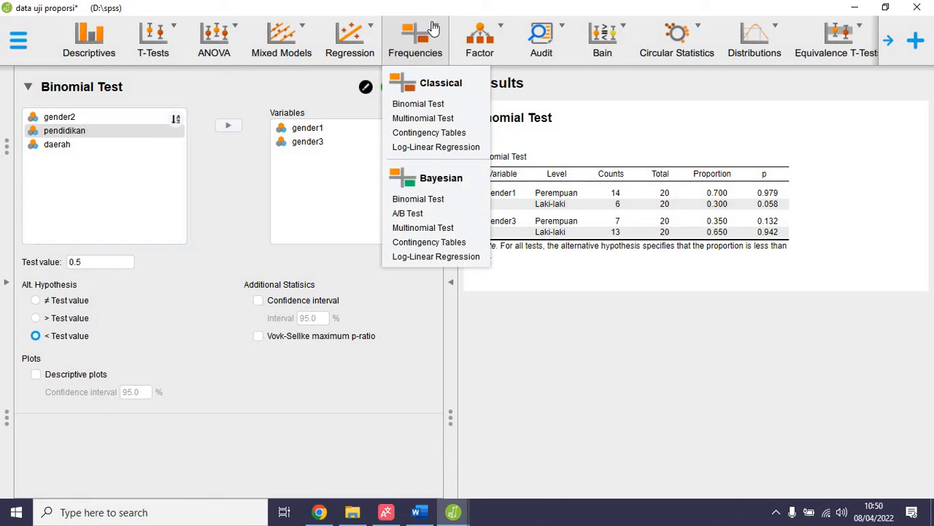
click(422, 118)
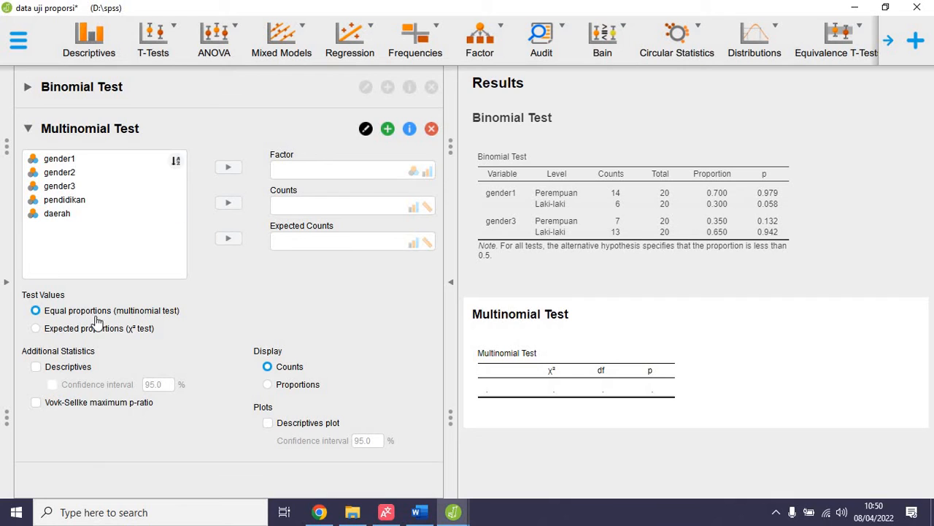
click(64, 201)
click(227, 167)
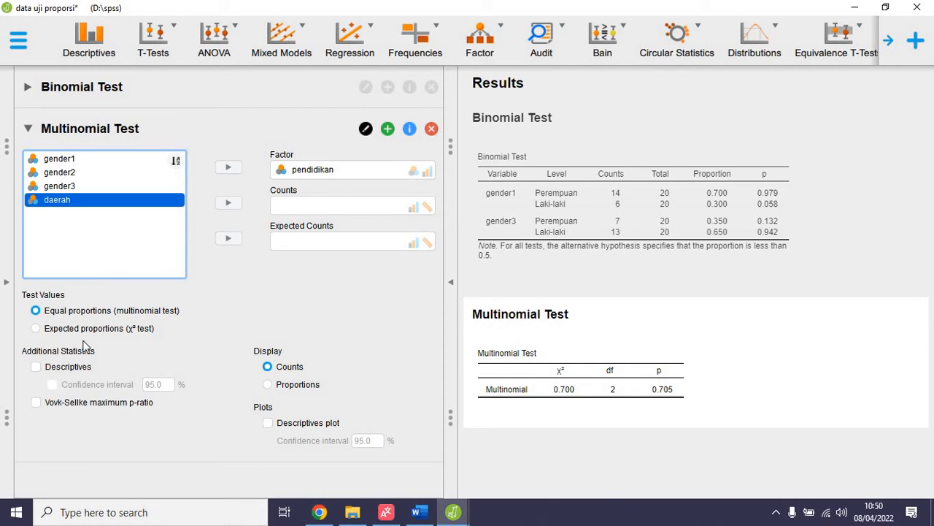
click(35, 366)
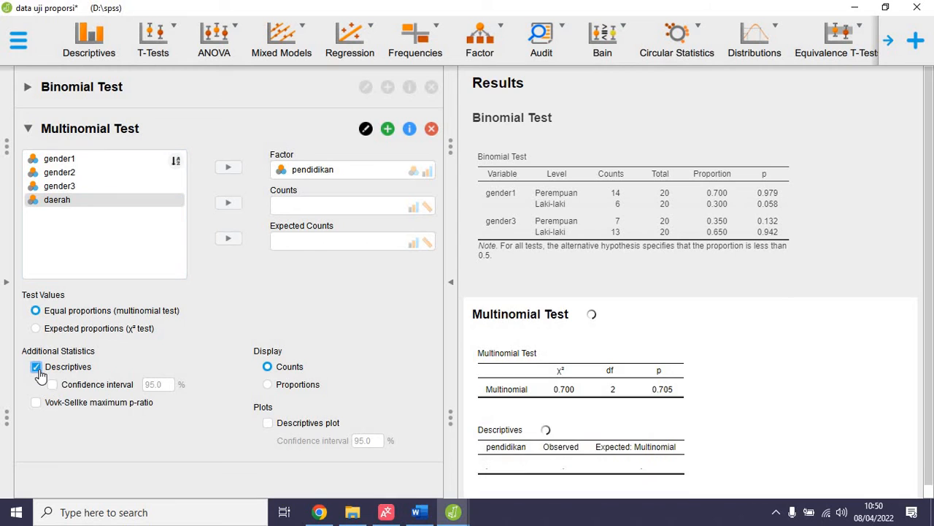
scroll(571, 371, down, 1)
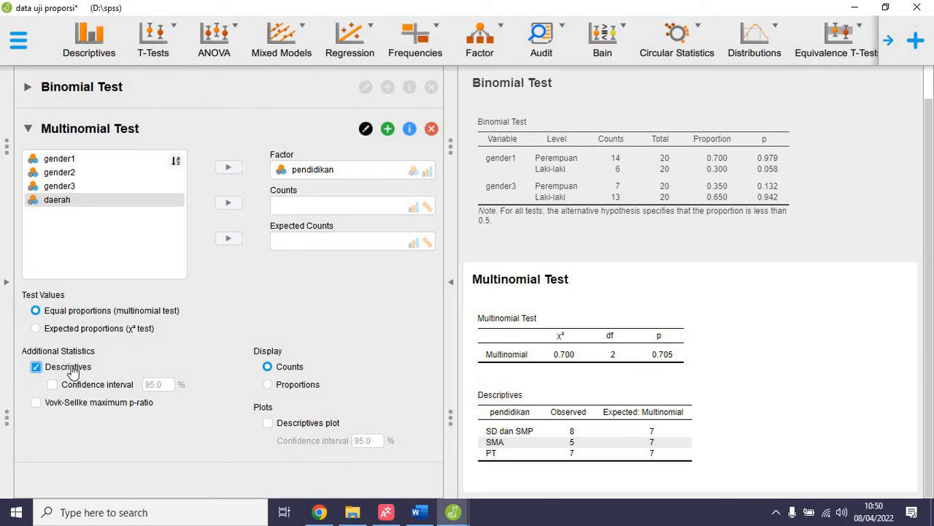
Step: Switch the multinomial test to expected proportions (χ² test) with values 8 for SD dan SMP, 6 for SMA and 7 for PT
click(37, 329)
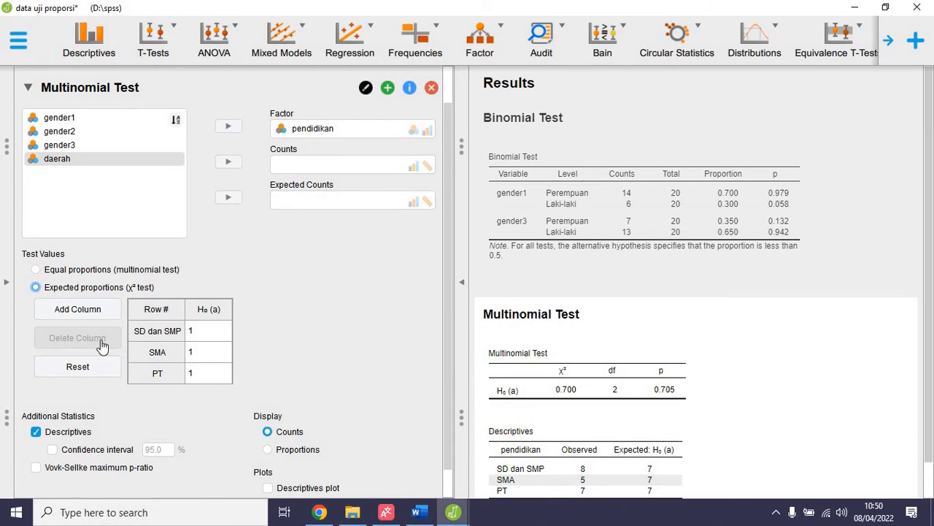
double_click(202, 335)
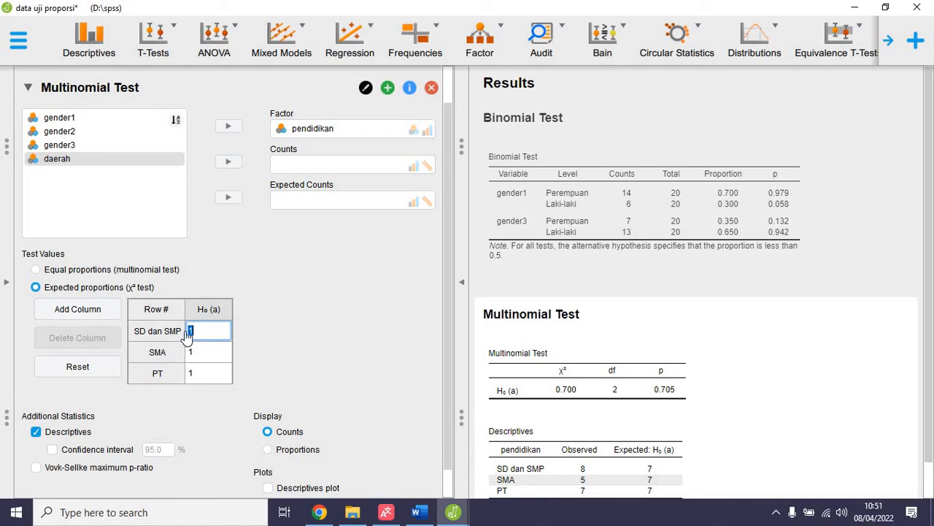
text(8)
double_click(196, 354)
text(16)
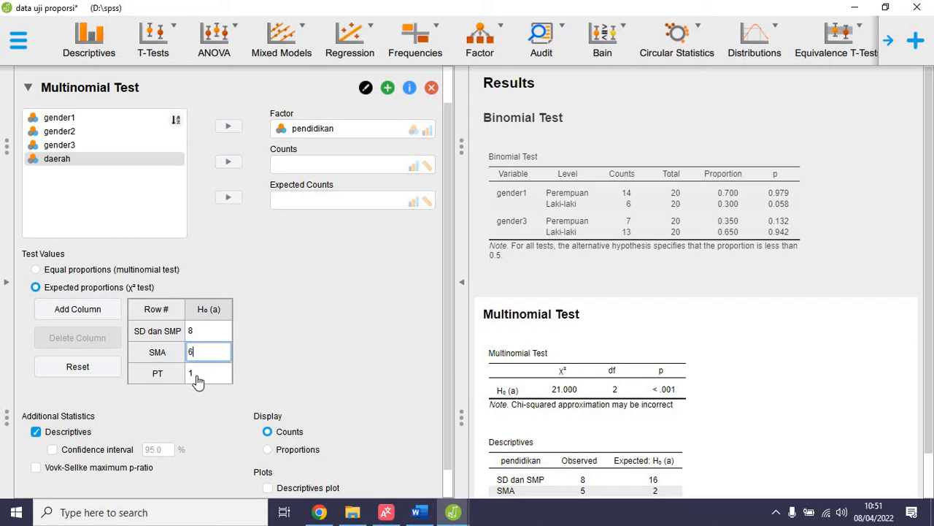
double_click(194, 375)
text(7)
scroll(778, 340, down, 1)
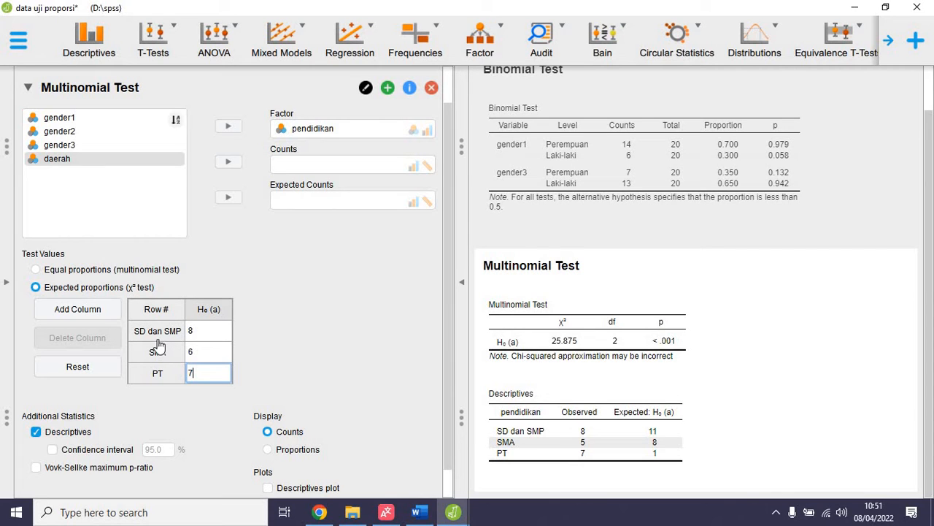
scroll(108, 371, down, 1)
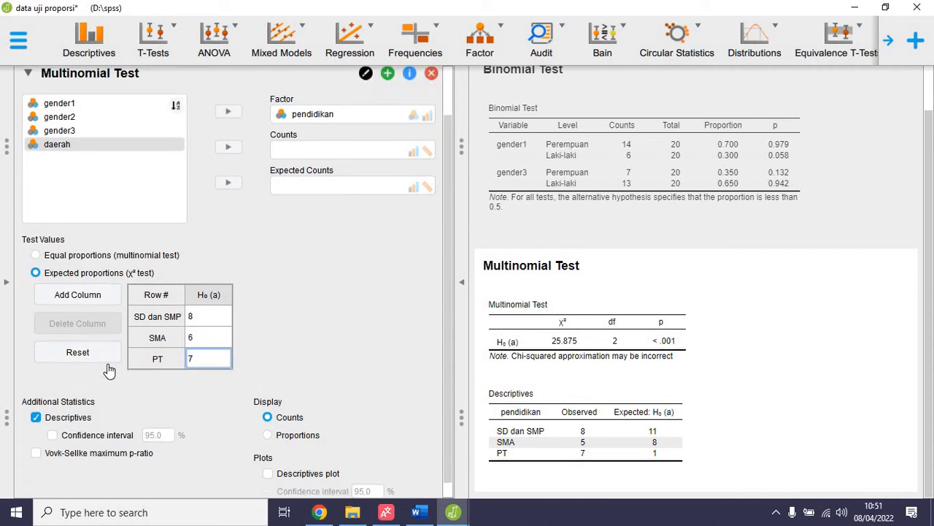
scroll(108, 371, down, 1)
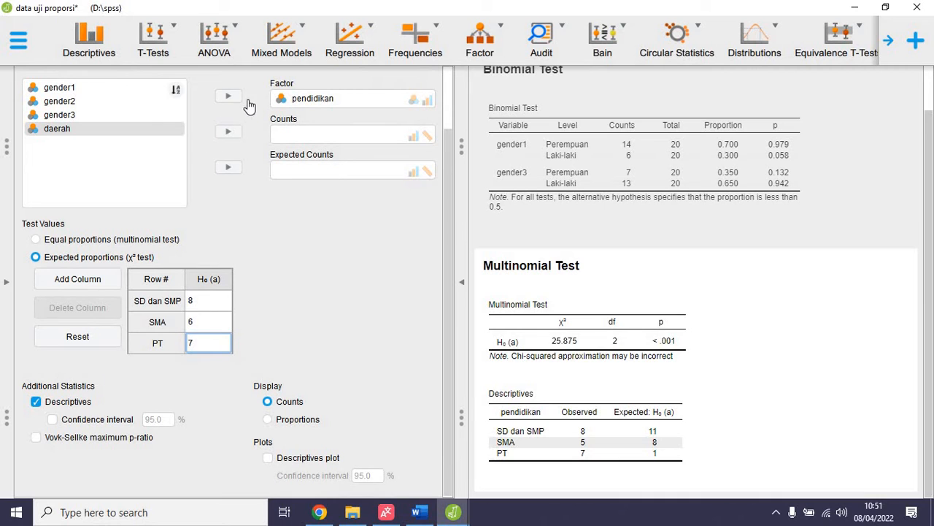
Step: Add a classical contingency tables analysis with gender1 as rows and pendidikan as columns
click(429, 43)
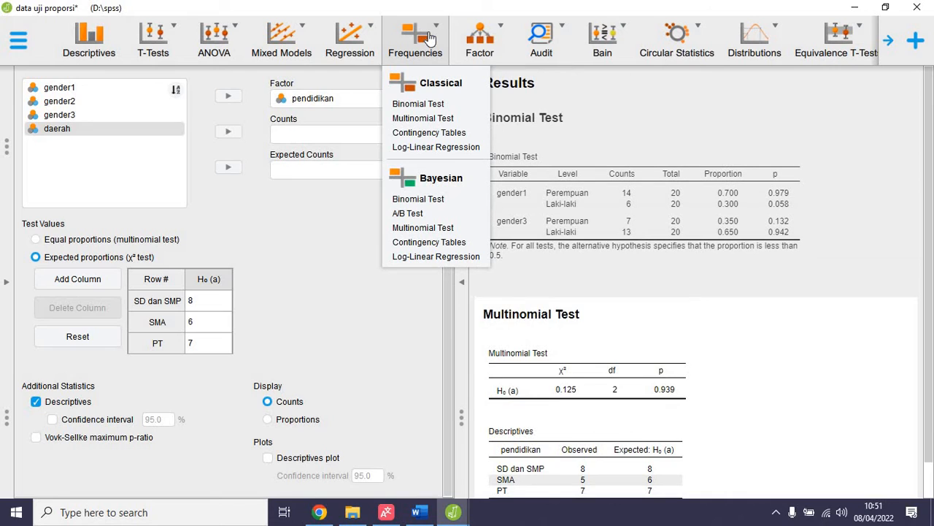
click(423, 135)
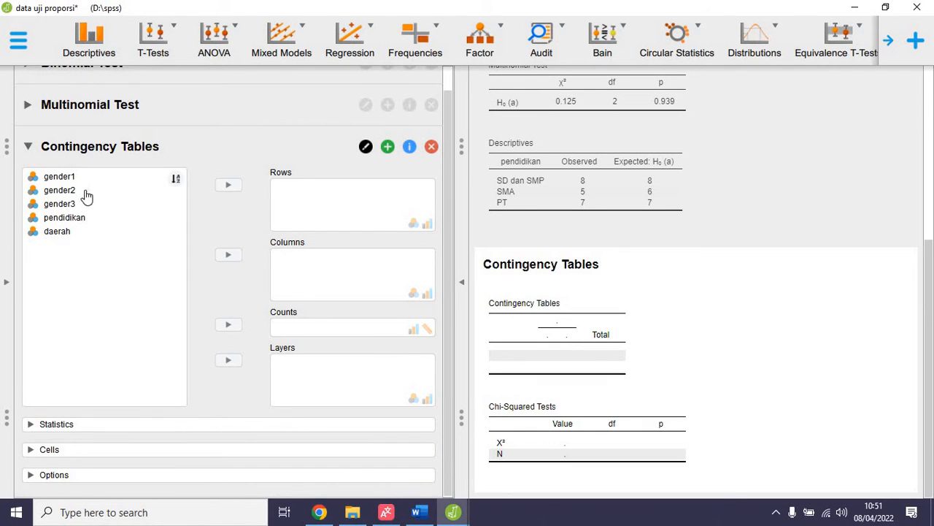
click(67, 178)
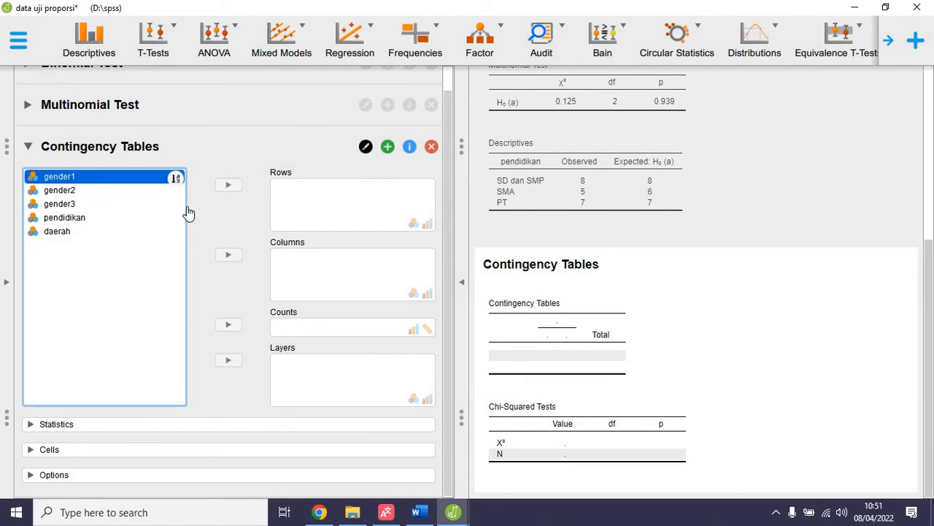
click(224, 187)
click(67, 207)
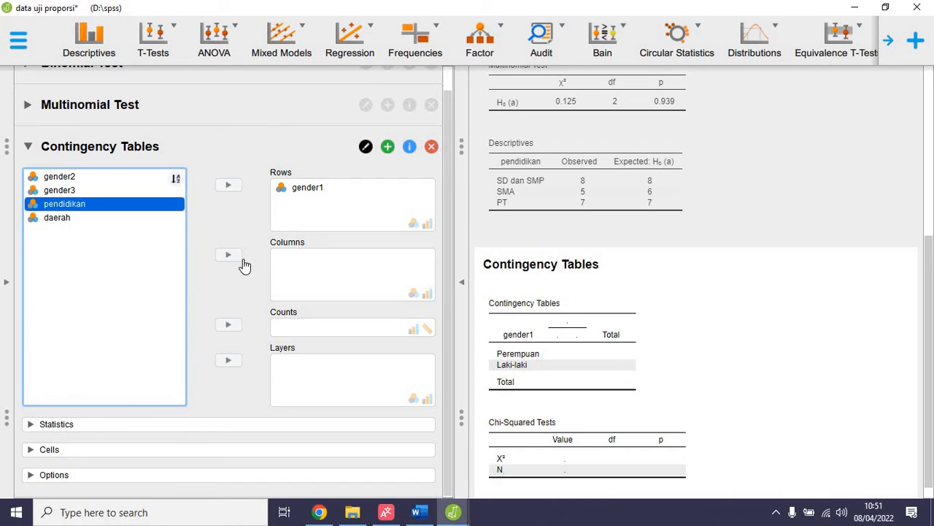
click(232, 257)
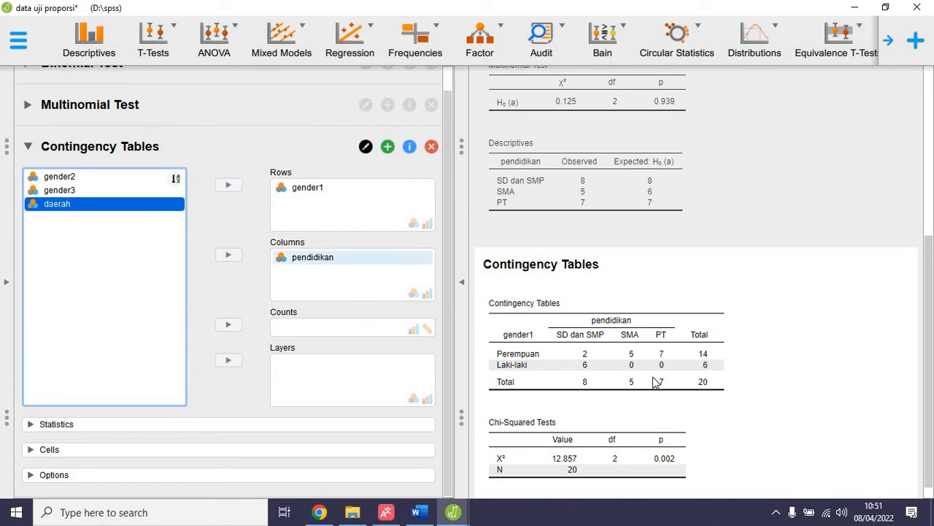
scroll(675, 368, down, 1)
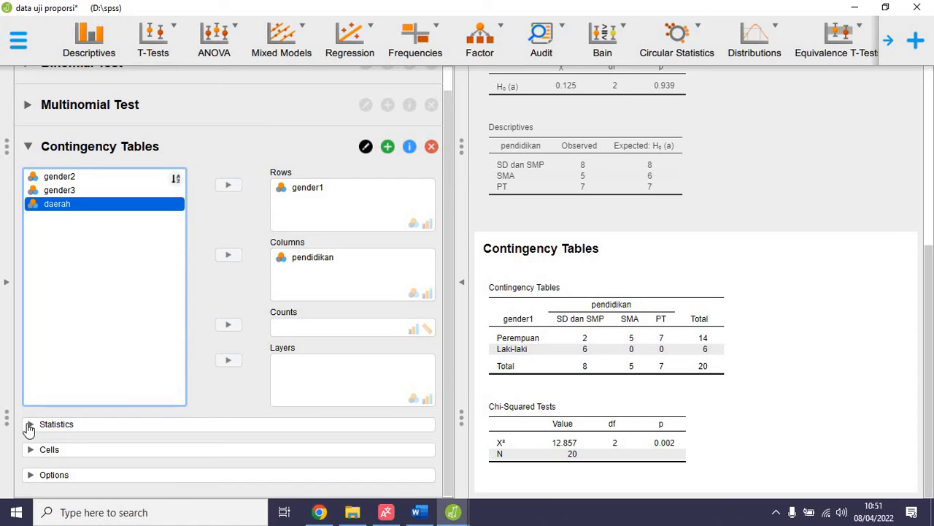
Step: Show expected counts in the contingency table cells, and expand the statistics and row/column order settings
click(60, 423)
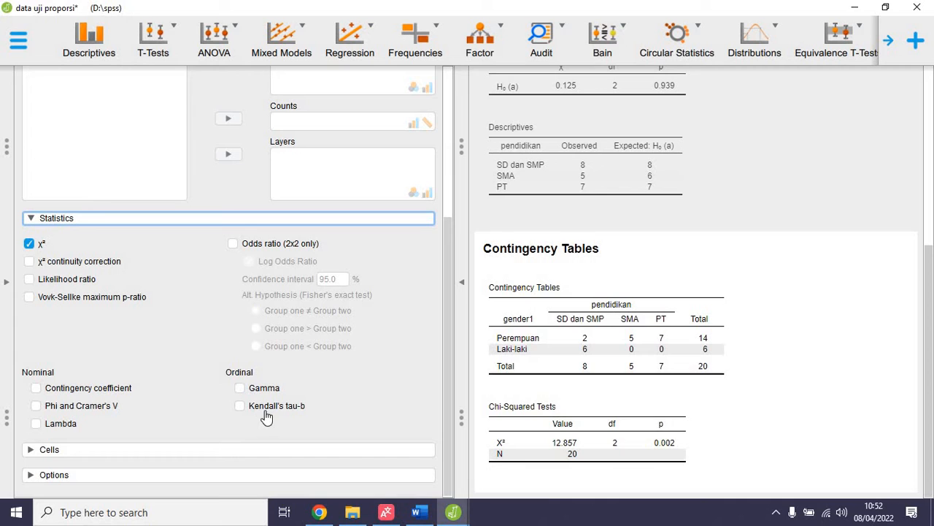
click(46, 451)
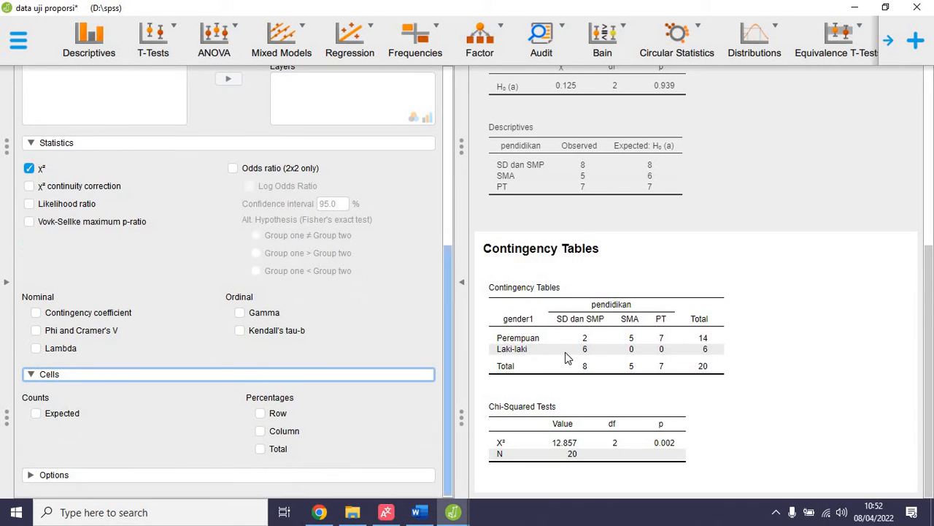
click(37, 413)
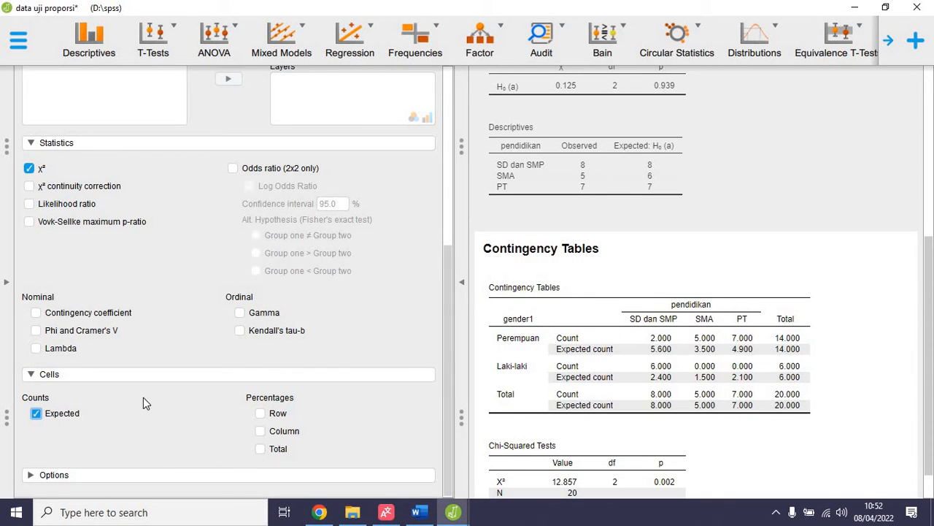
click(132, 473)
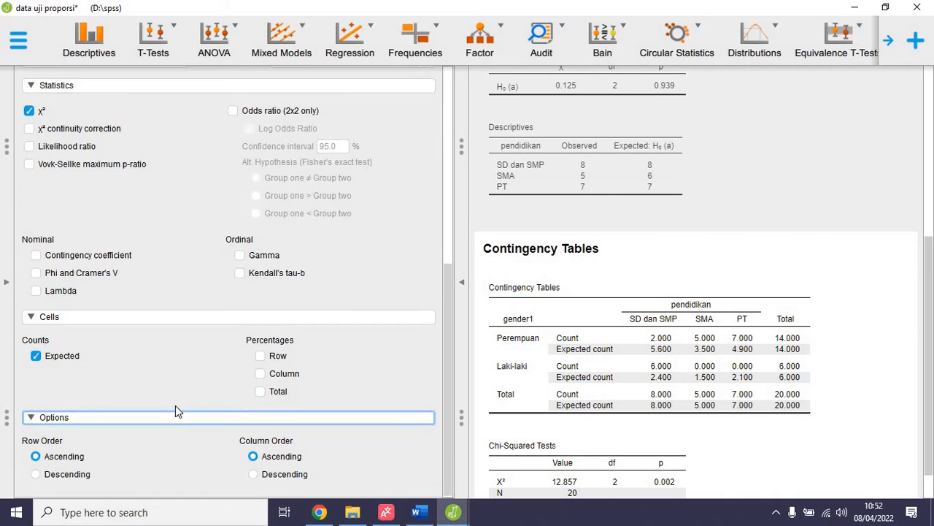
Step: Open the data korelasi file from the D:\spss folder and show the value labels of its displin column in a maximized window
scroll(178, 414, up, 5)
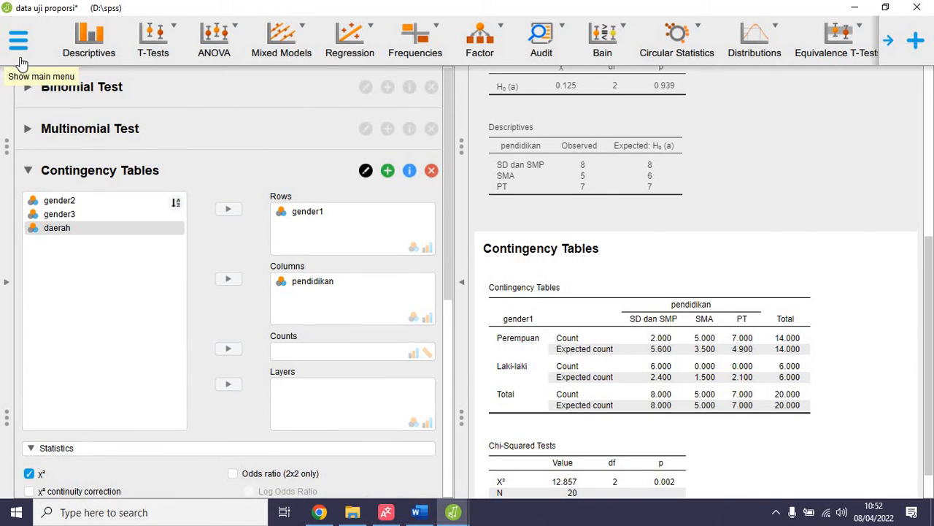
click(18, 42)
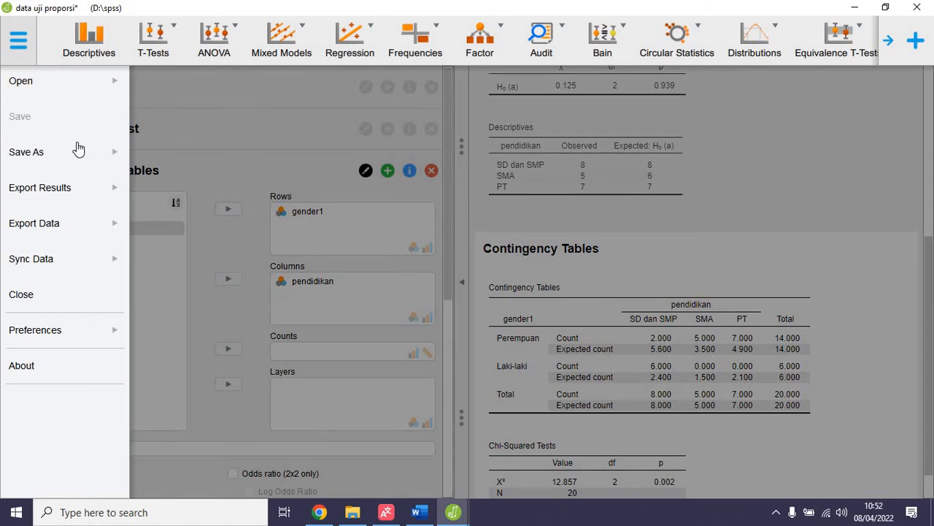
click(113, 85)
click(189, 93)
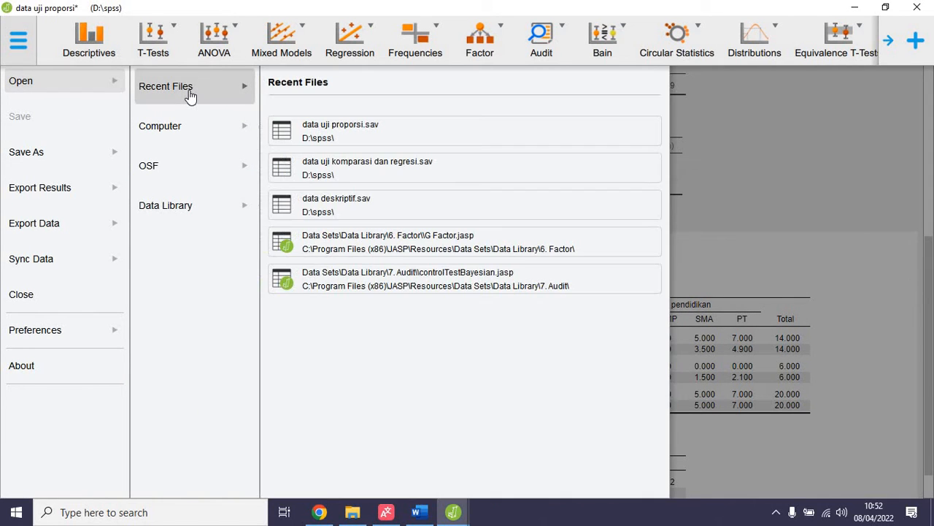
click(200, 130)
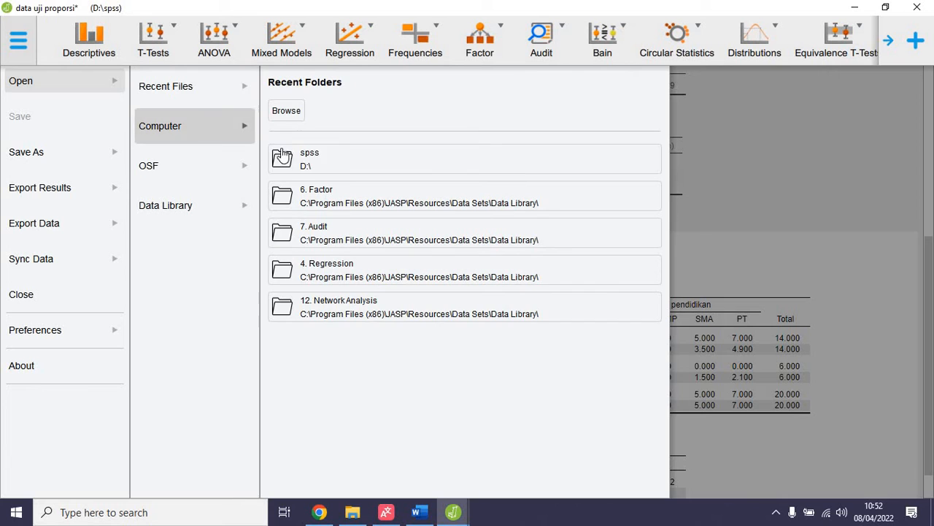
click(300, 159)
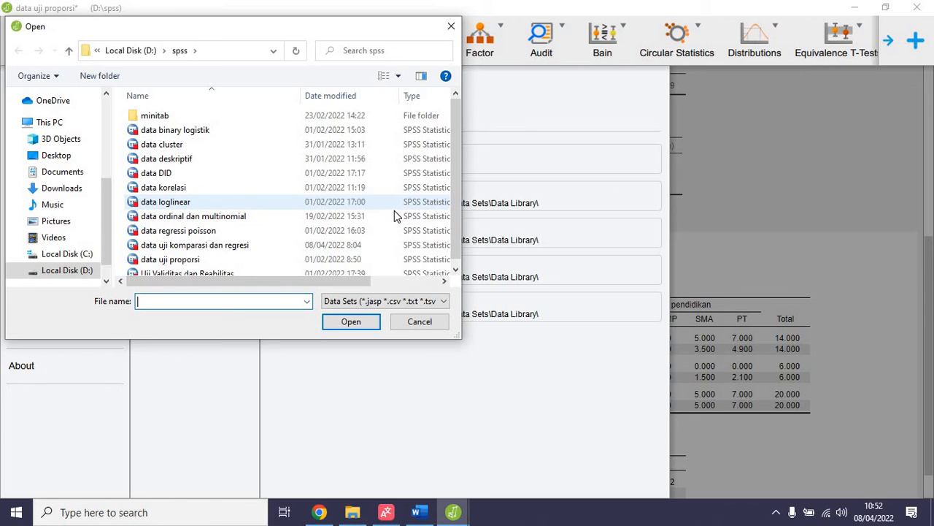
scroll(394, 210, down, 1)
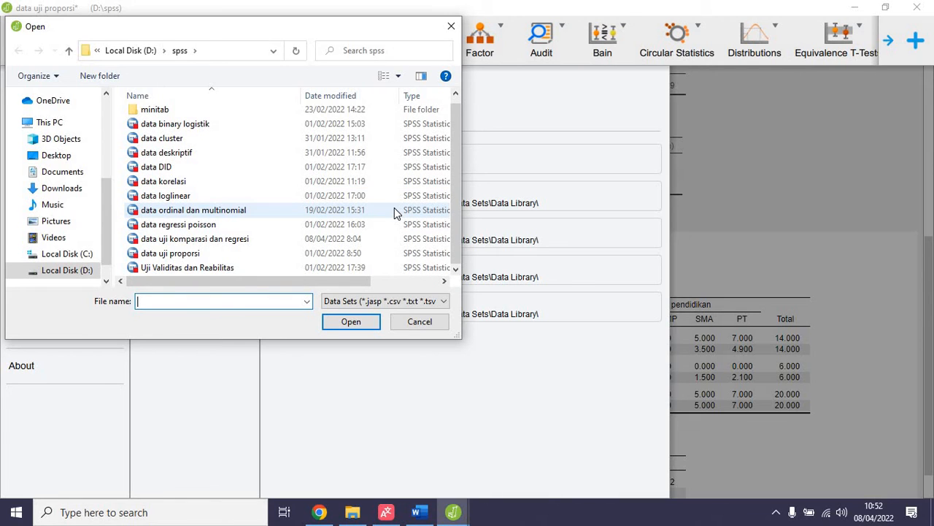
click(242, 182)
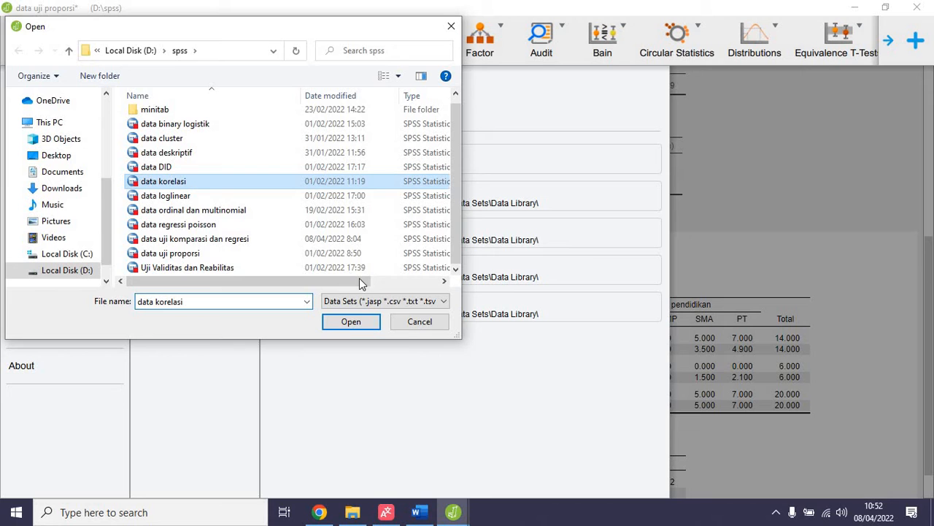
click(348, 318)
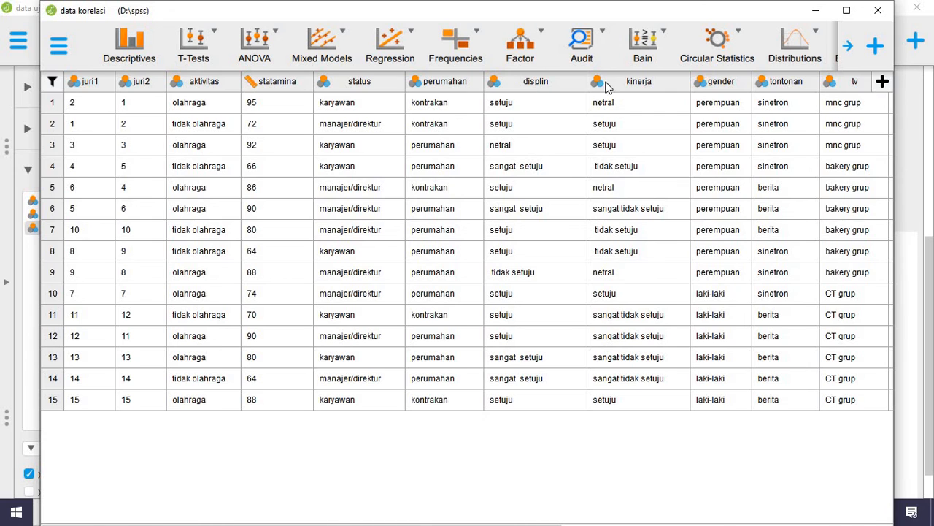
double_click(540, 89)
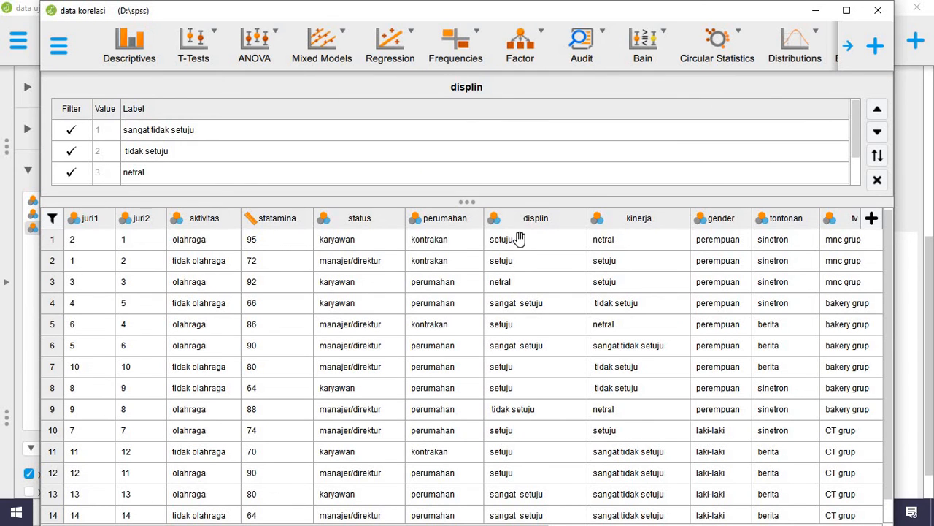
click(846, 13)
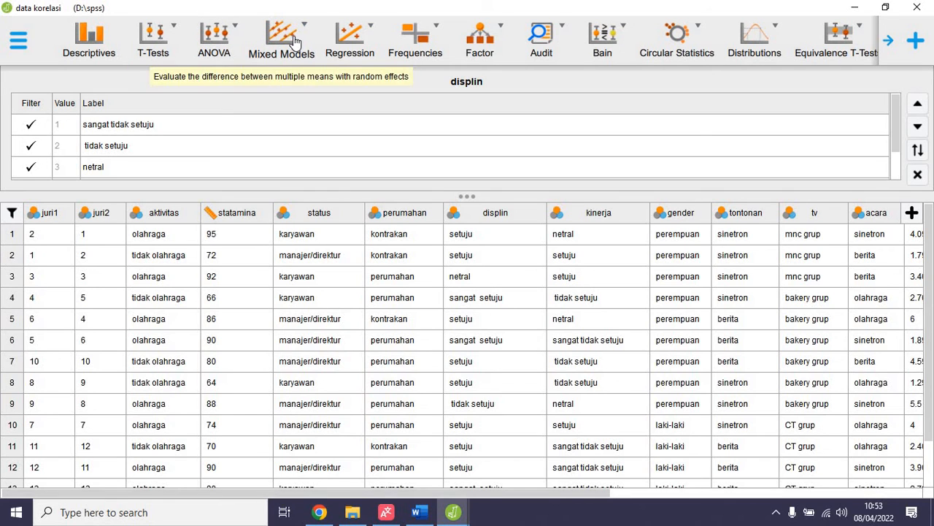
Step: Add a classical contingency tables analysis with displin as the row variable
click(410, 36)
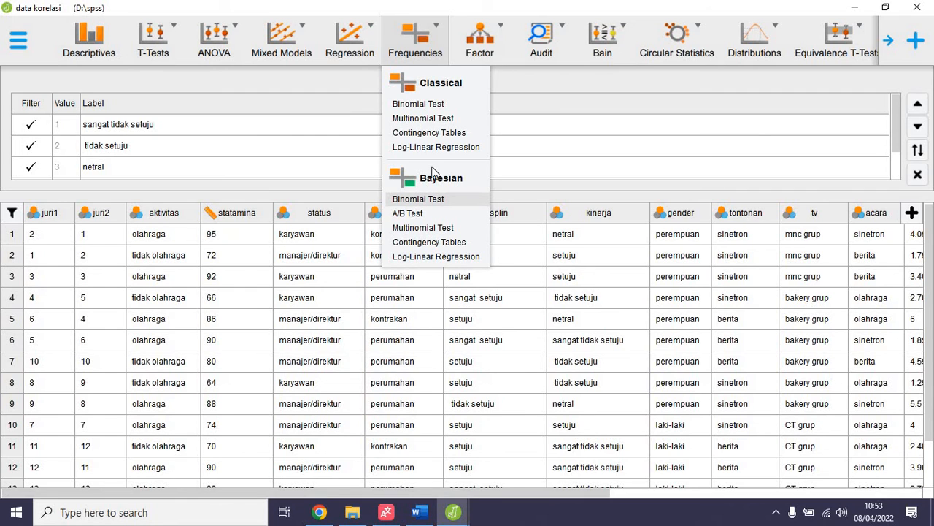
click(412, 132)
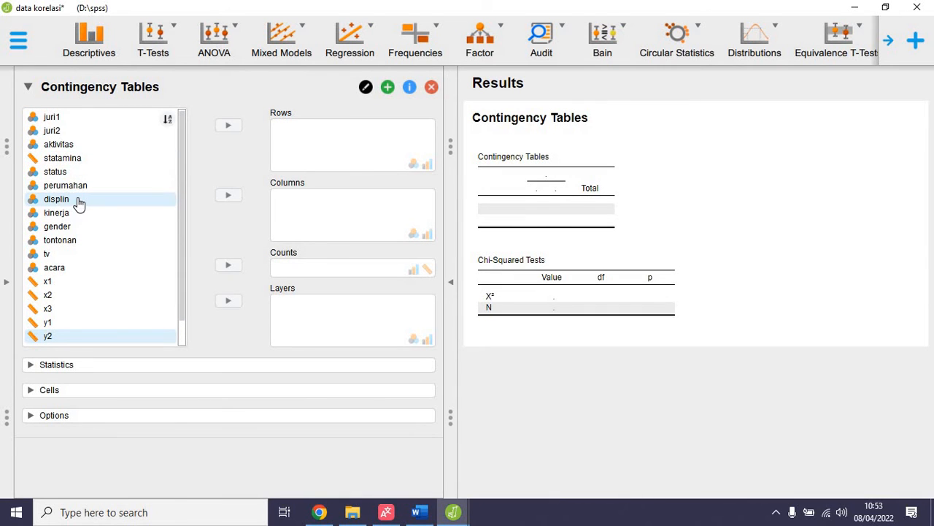
click(79, 201)
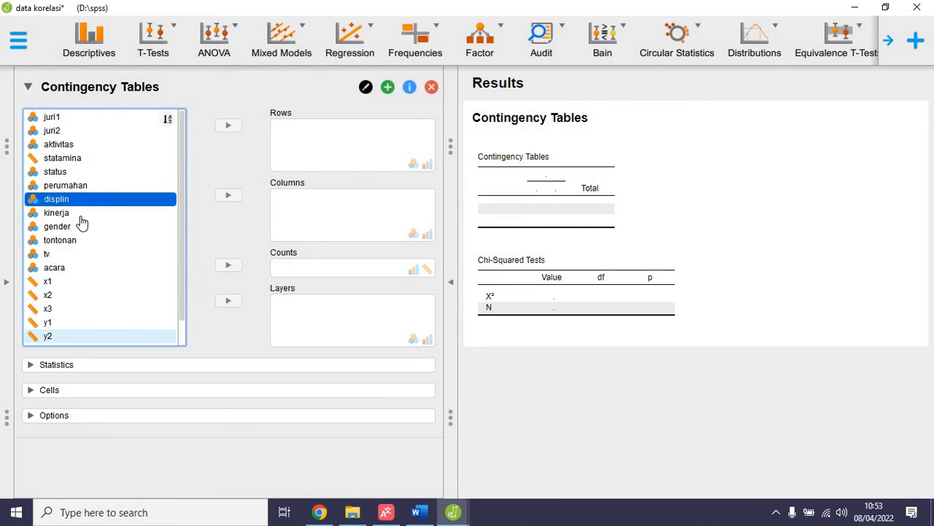
click(228, 129)
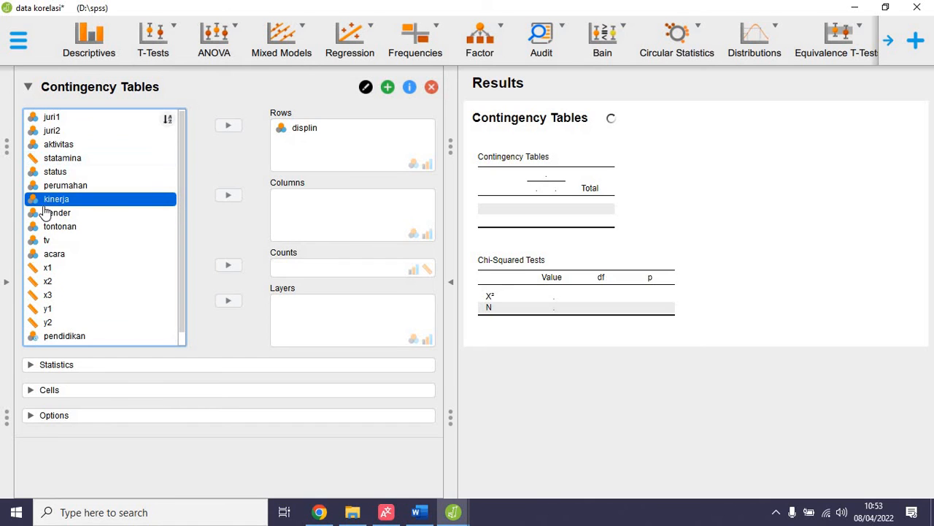
click(55, 213)
click(238, 205)
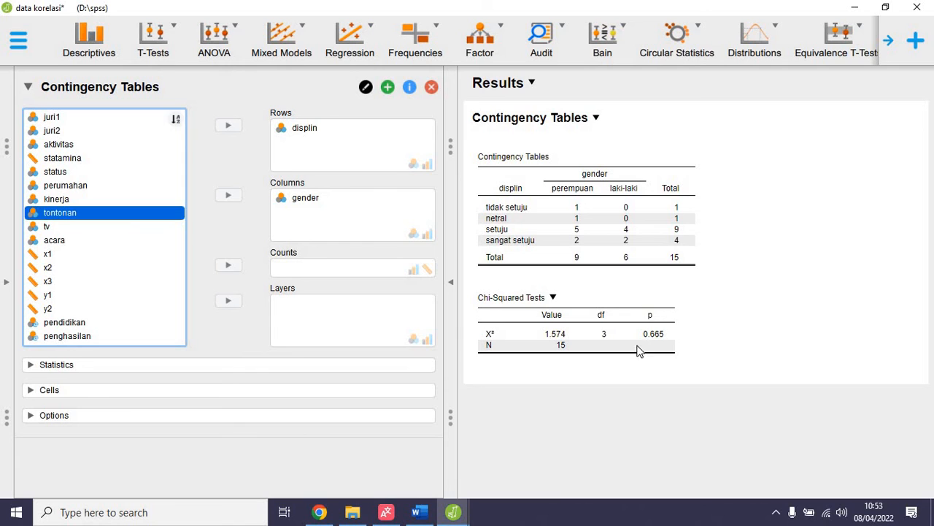
click(306, 199)
click(232, 196)
Step: Set kinerja as the column variable and add the ordinal Kendall's tau-b statistic
click(86, 200)
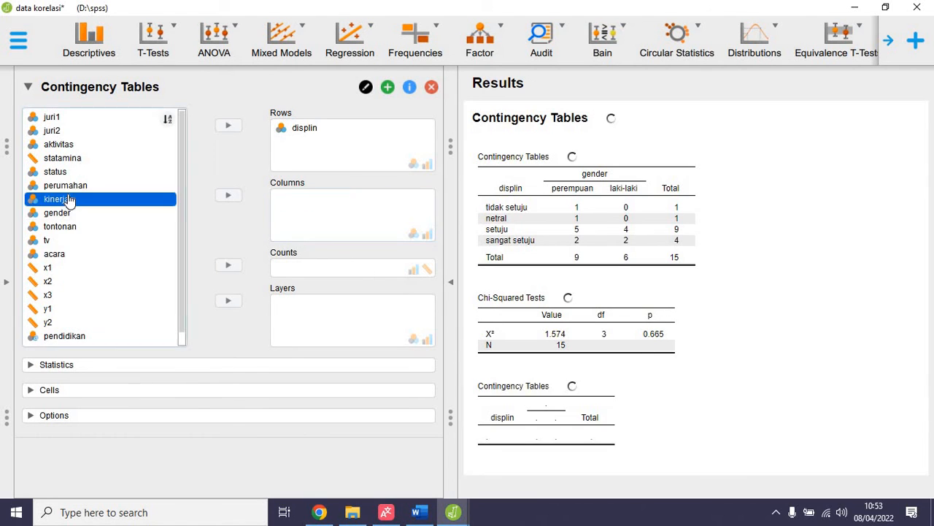
click(232, 198)
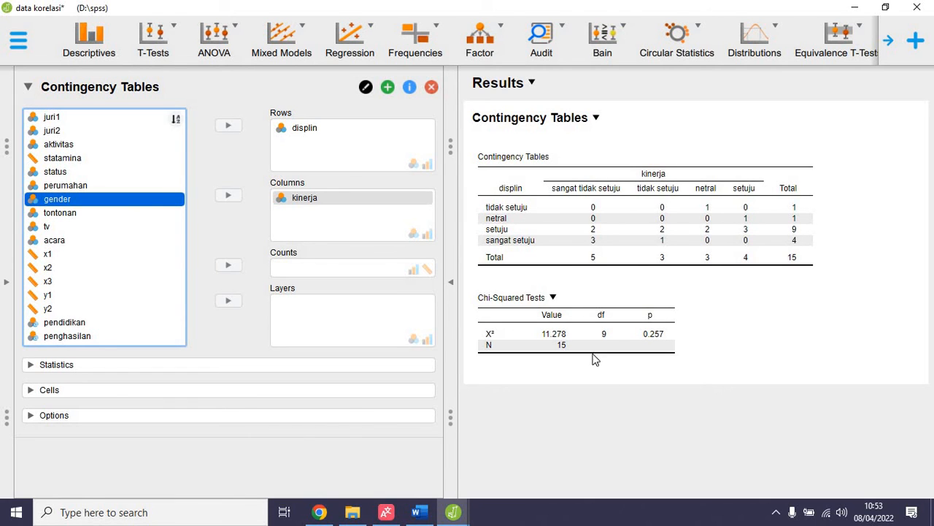
click(28, 365)
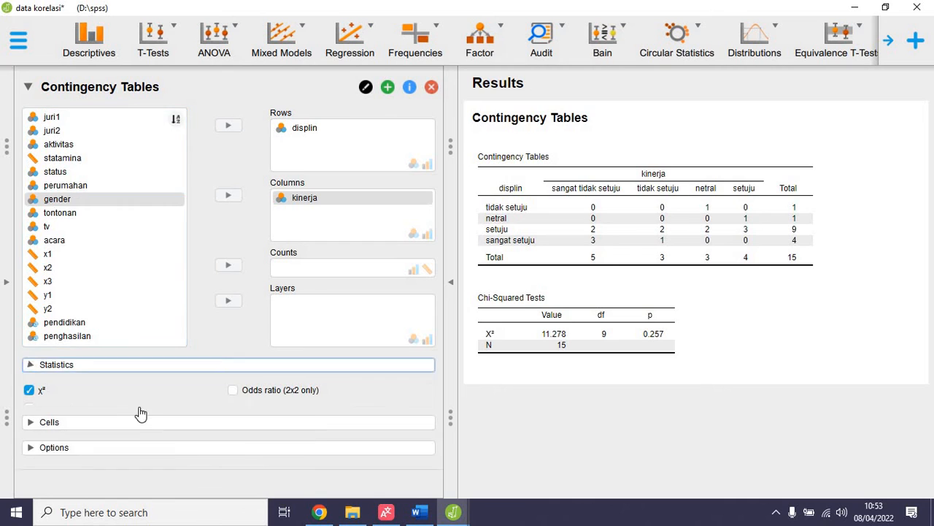
scroll(145, 411, down, 3)
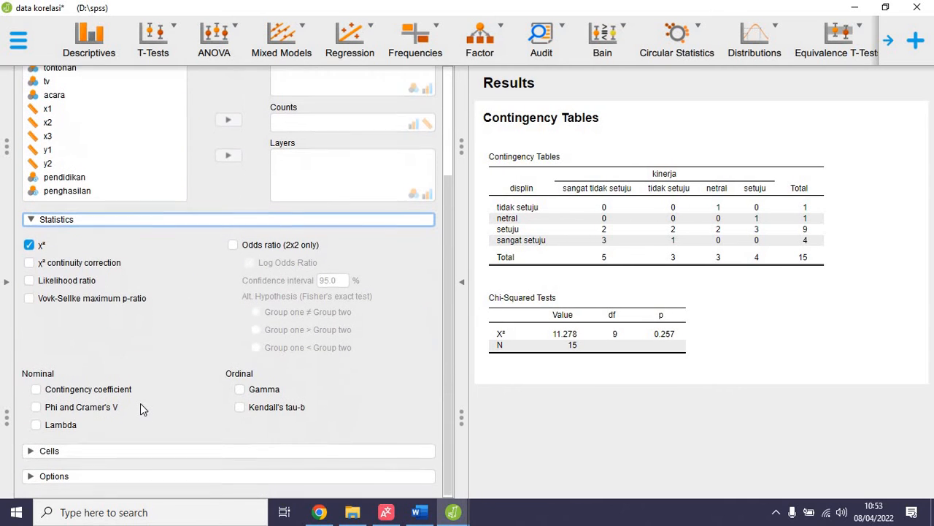
click(242, 407)
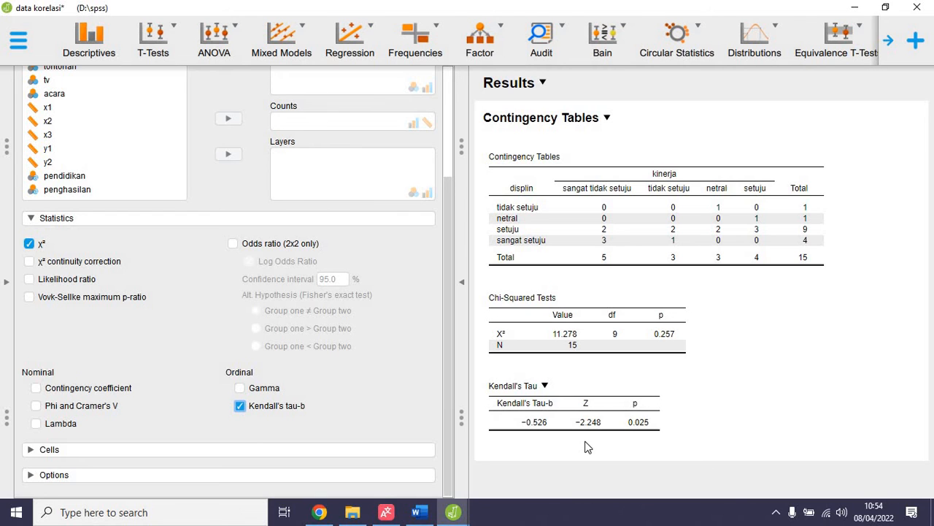
Step: Replace the contingency table variables with tontonan as rows and gender as columns
scroll(165, 370, up, 5)
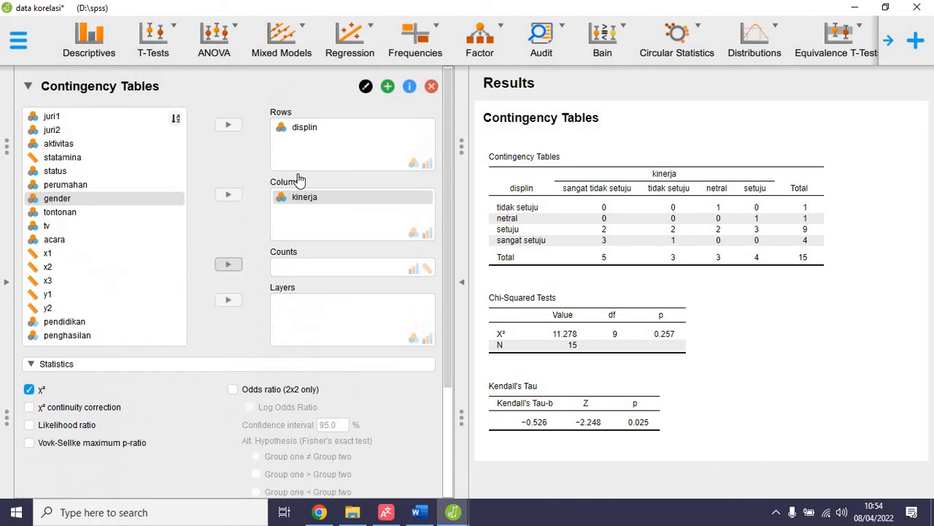
click(304, 128)
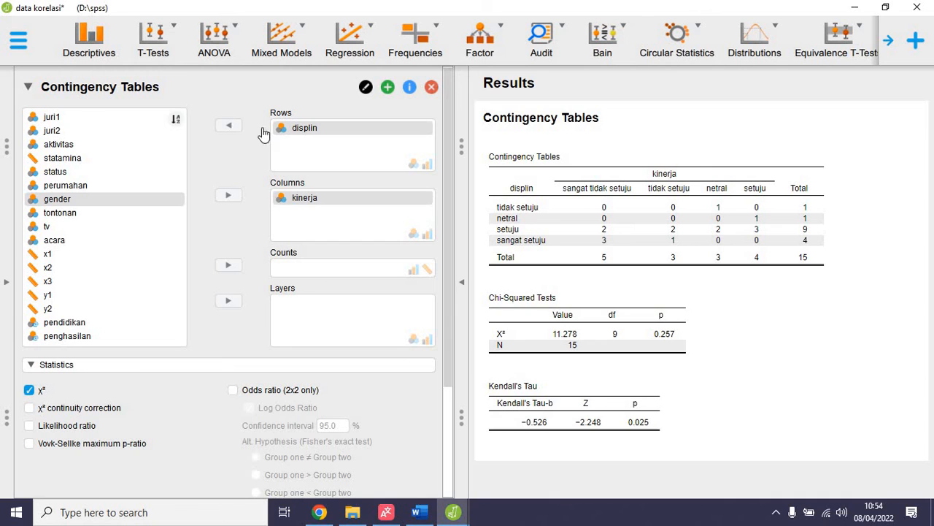
click(235, 125)
click(292, 198)
click(228, 195)
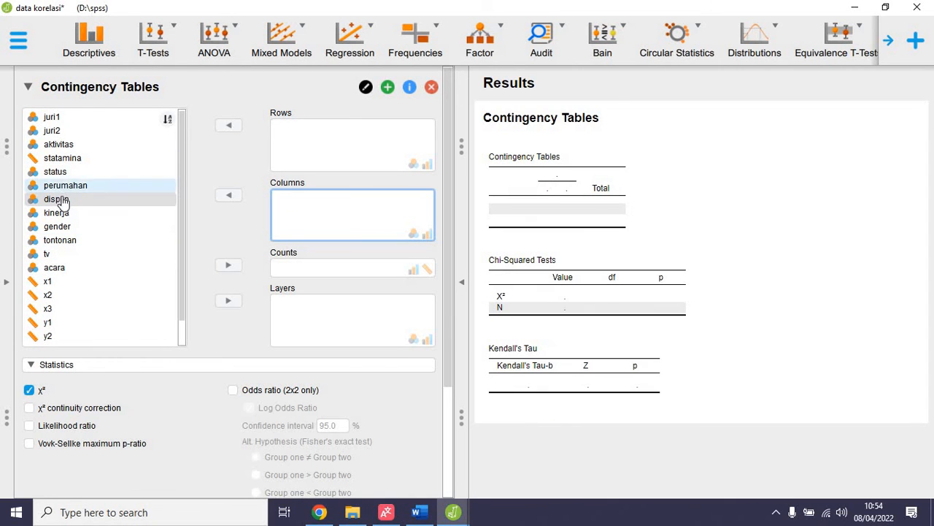
click(73, 227)
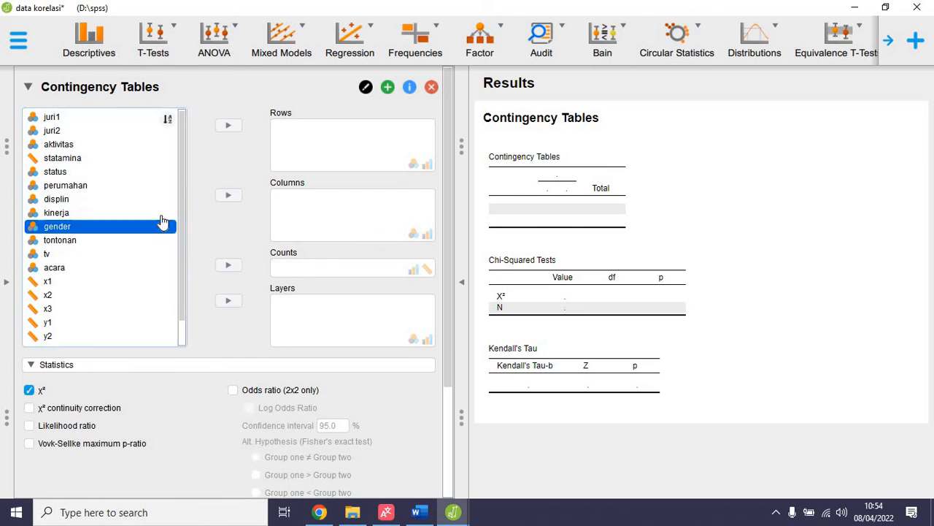
click(228, 195)
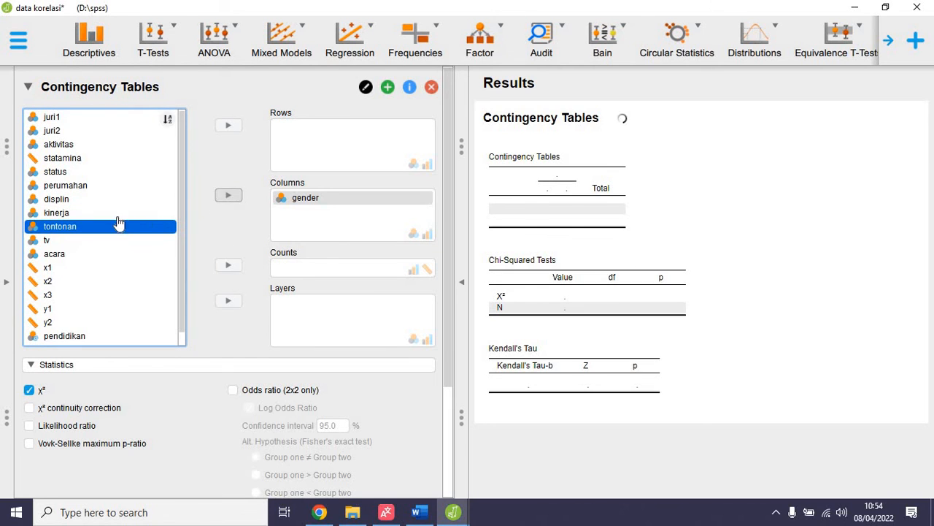
click(54, 241)
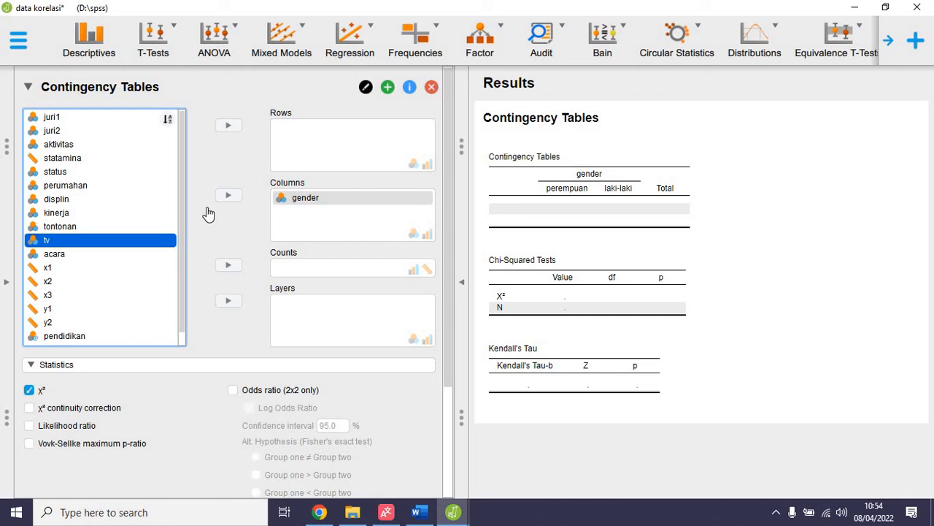
click(77, 228)
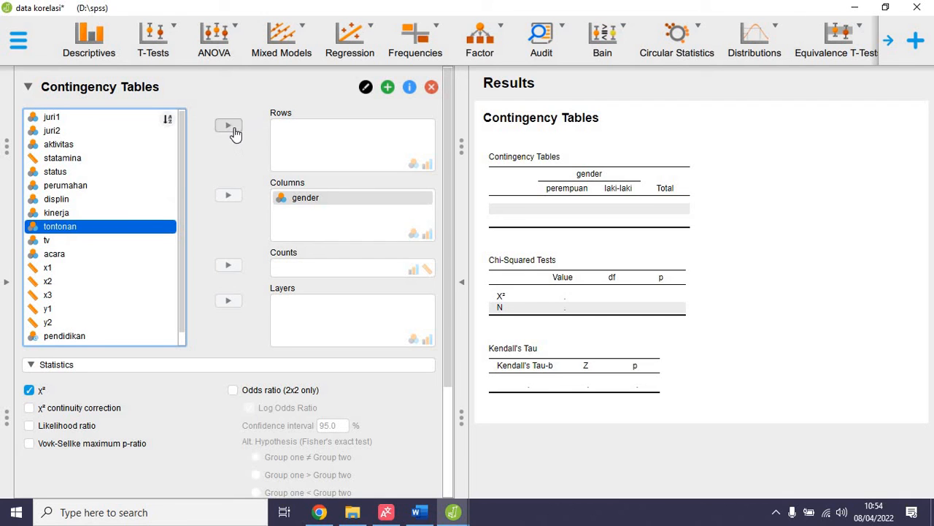
click(231, 128)
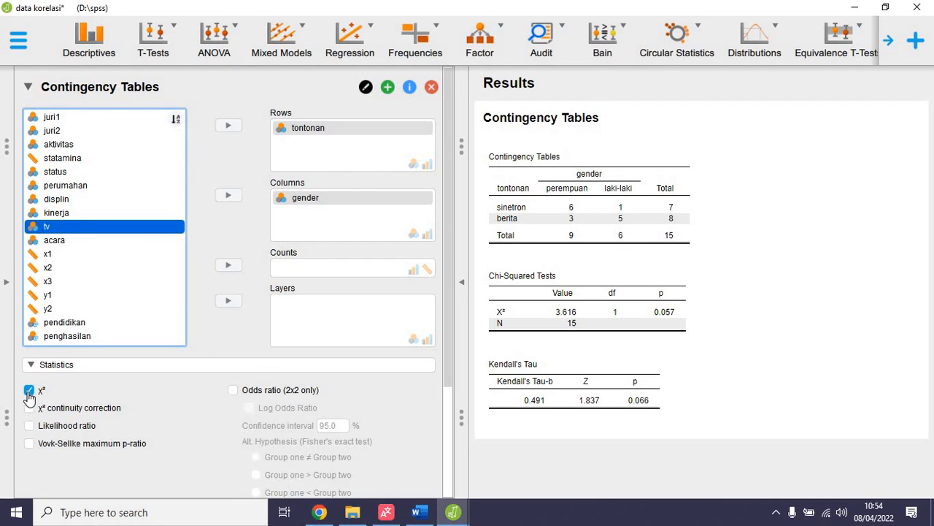
Step: Turn off Kendall's tau-b and turn on the nominal Phi and Cramer's V statistics
scroll(149, 391, down, 4)
click(239, 406)
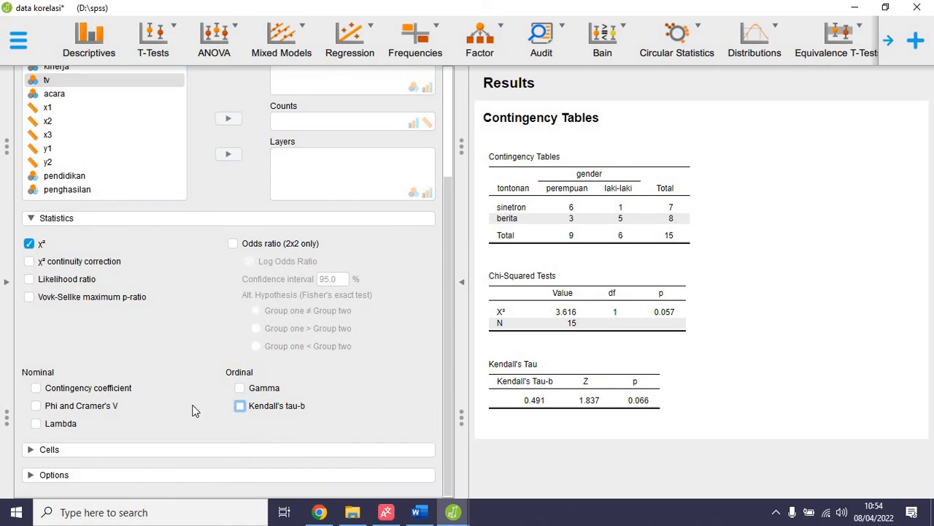
click(36, 406)
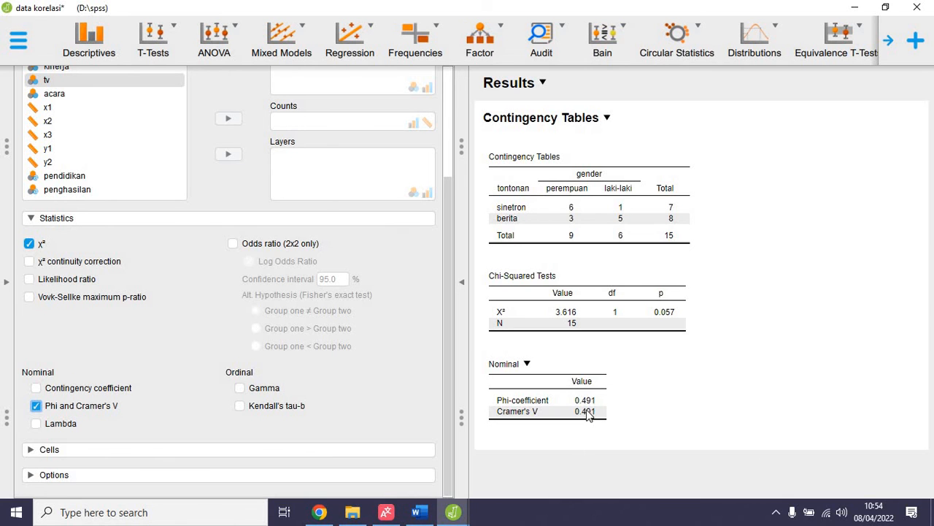
Step: Replace tontonan with acara as the row variable of the contingency table
scroll(328, 219, up, 4)
click(314, 198)
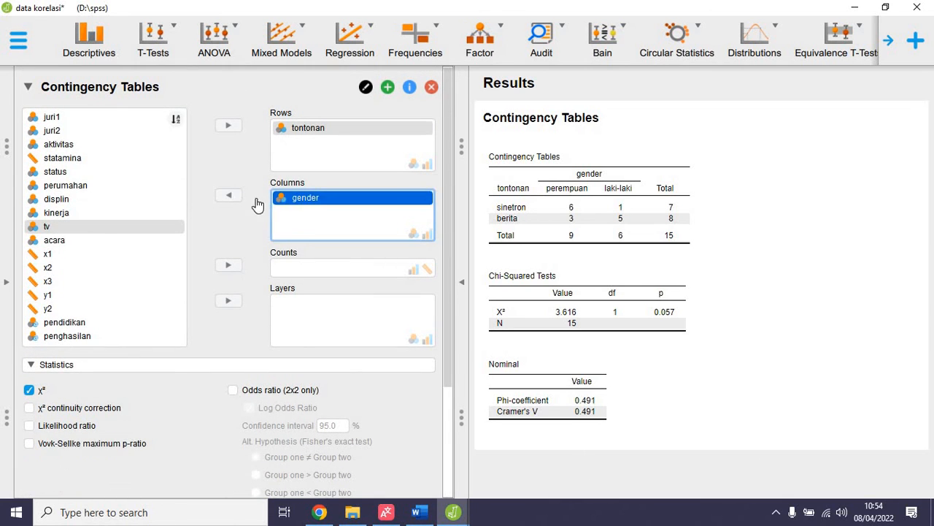
click(292, 131)
click(228, 125)
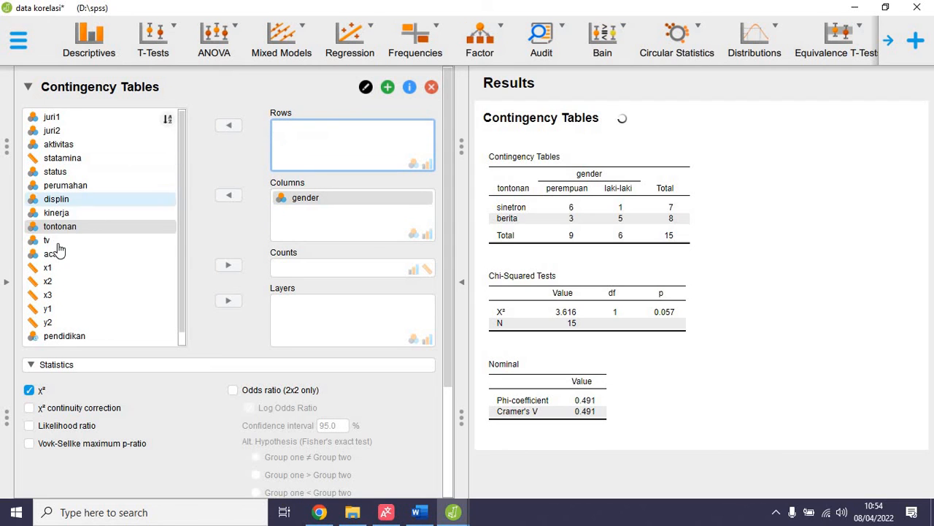
click(57, 253)
click(228, 125)
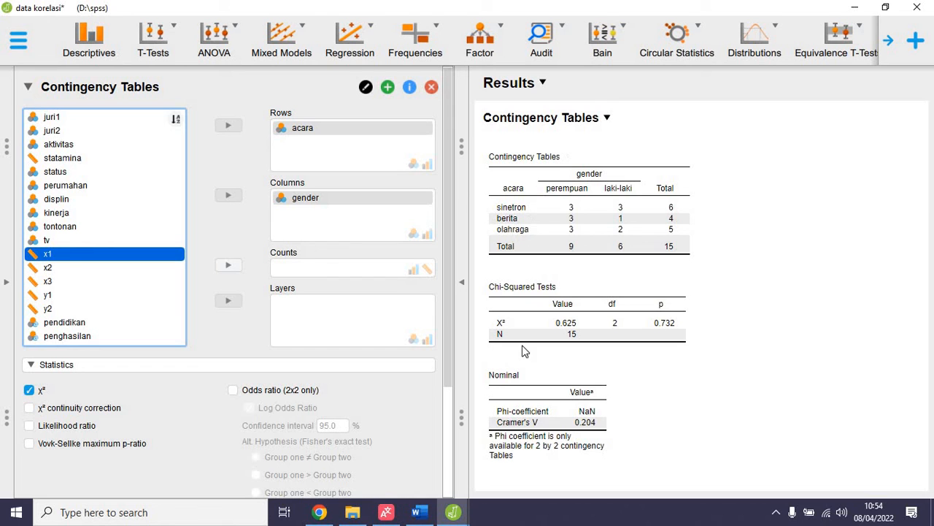
Step: Turn on the nominal Lambda statistic and turn off Phi and Cramer's V
scroll(59, 422, down, 3)
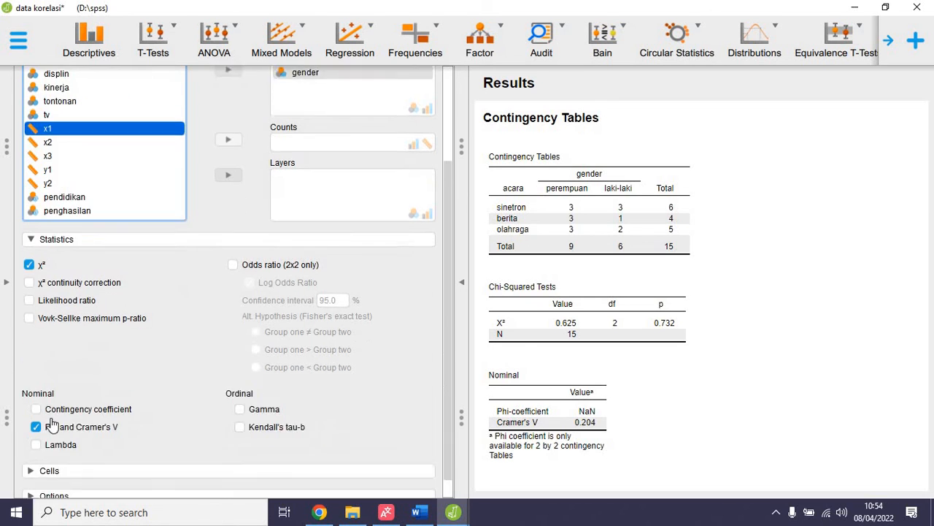
click(36, 424)
click(37, 406)
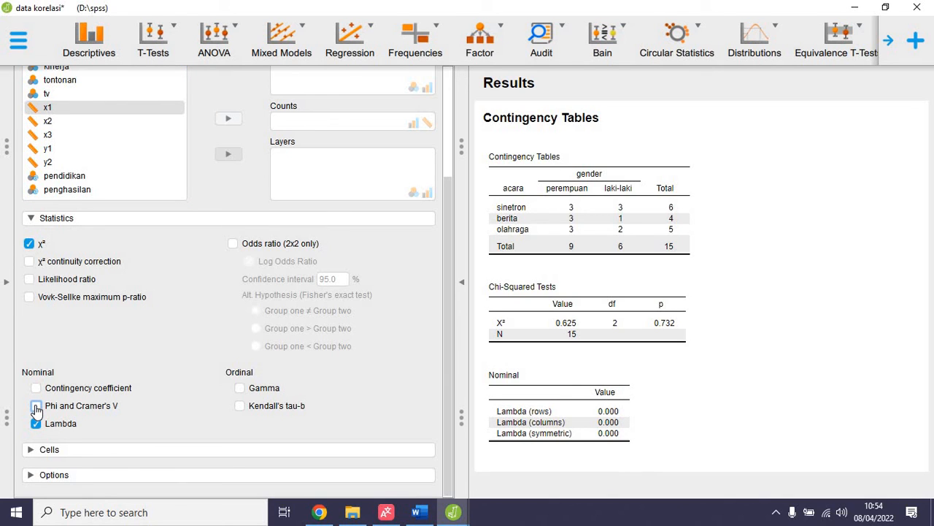
Step: Turn on the nominal Contingency coefficient statistic and turn off Lambda
click(36, 388)
click(36, 424)
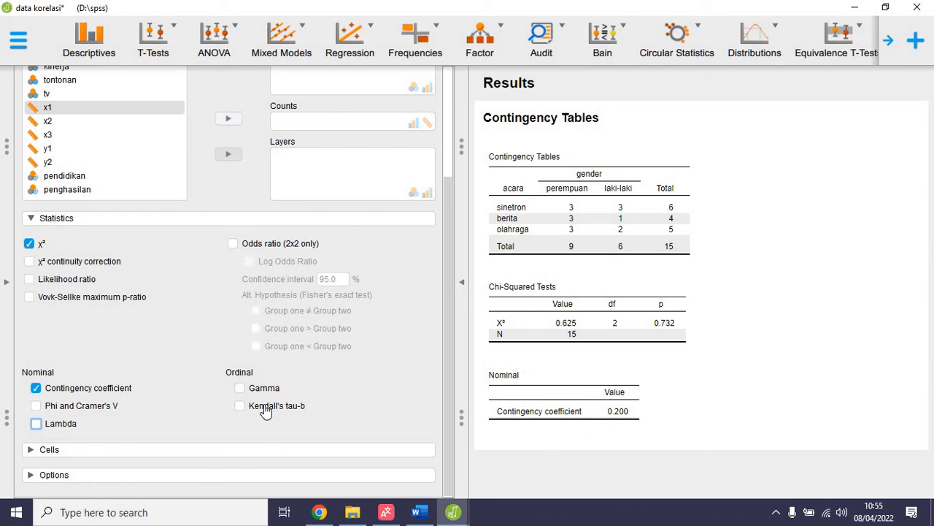
Step: Add expected counts to the contingency table cells and expand the row and column order options
scroll(247, 418, up, 5)
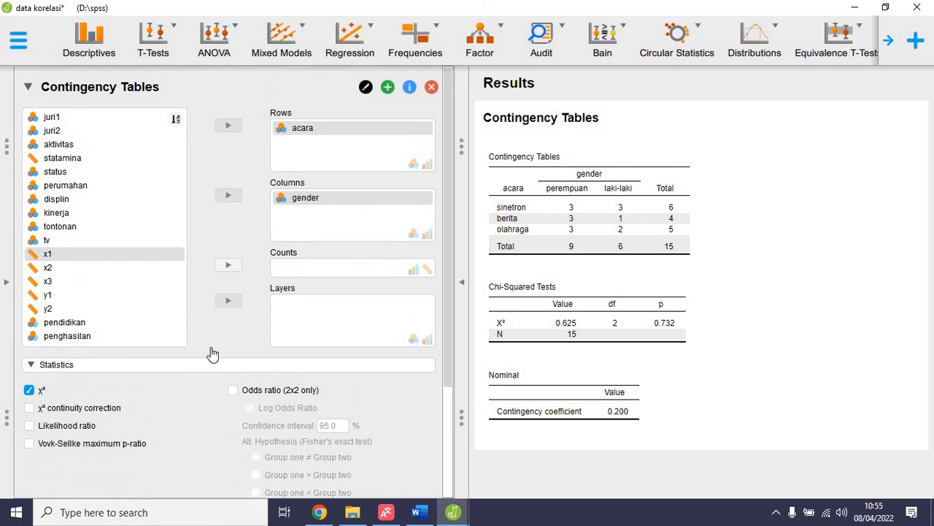
scroll(210, 351, down, 3)
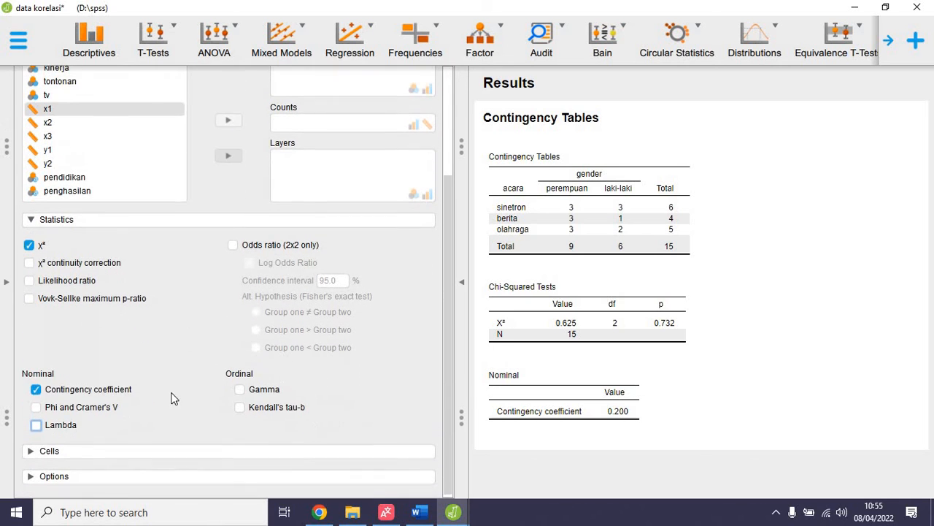
click(36, 450)
click(55, 415)
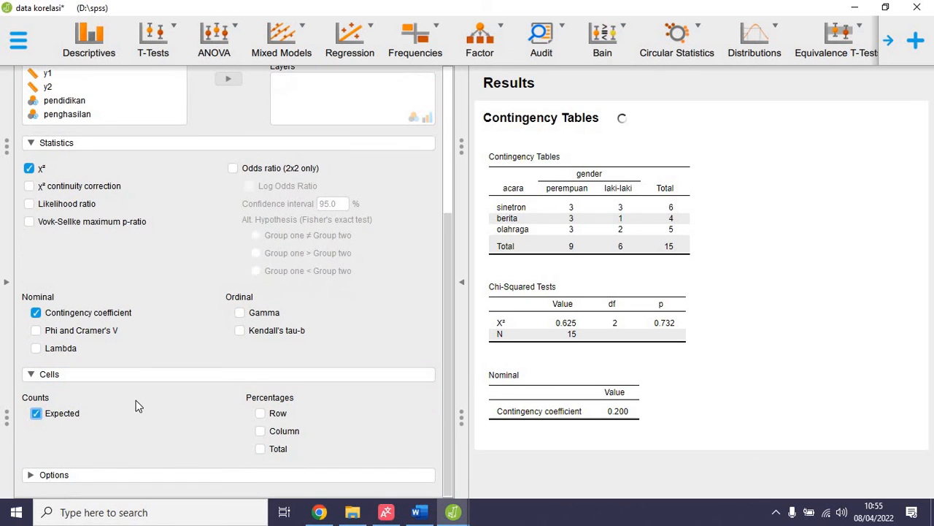
click(94, 474)
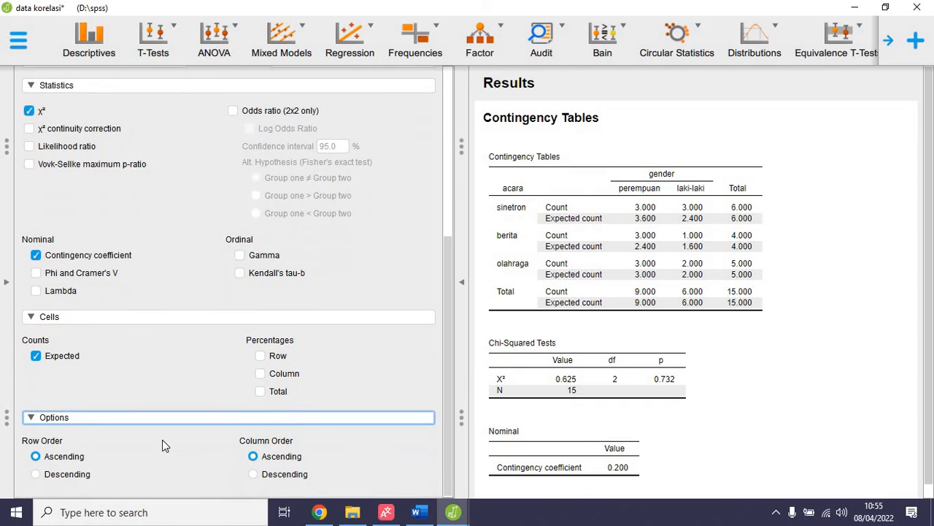
scroll(162, 439, up, 5)
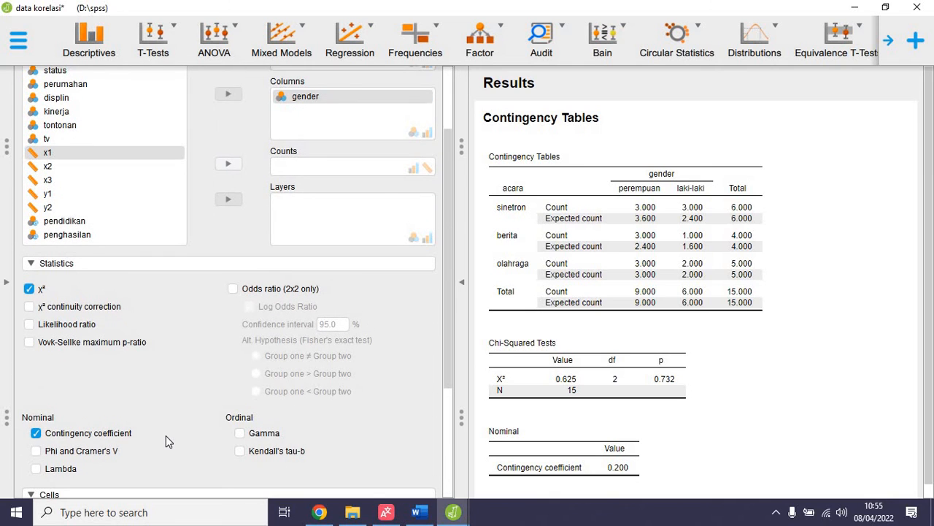
scroll(207, 348, up, 3)
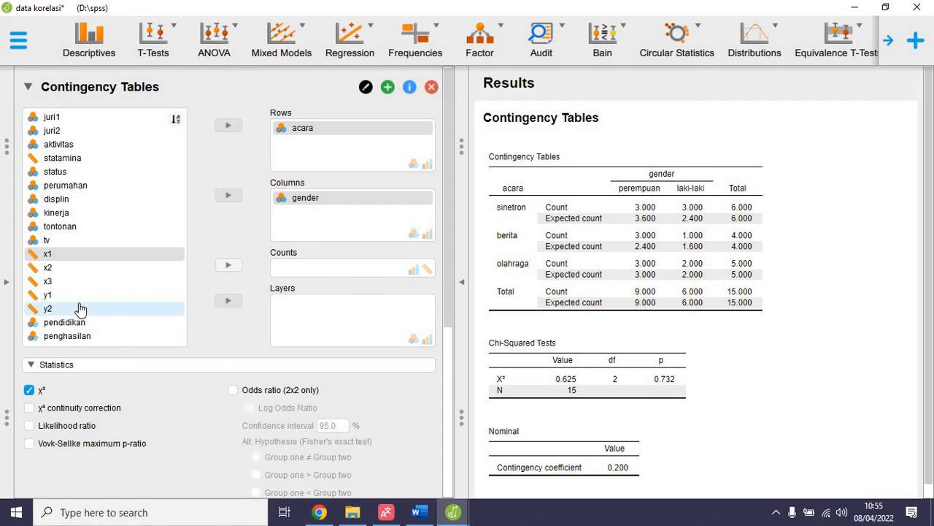
scroll(139, 409, down, 5)
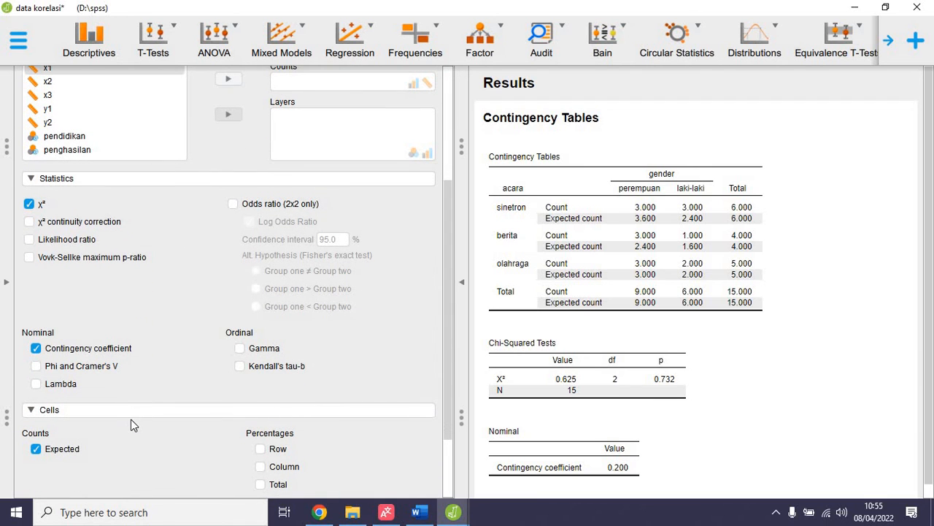